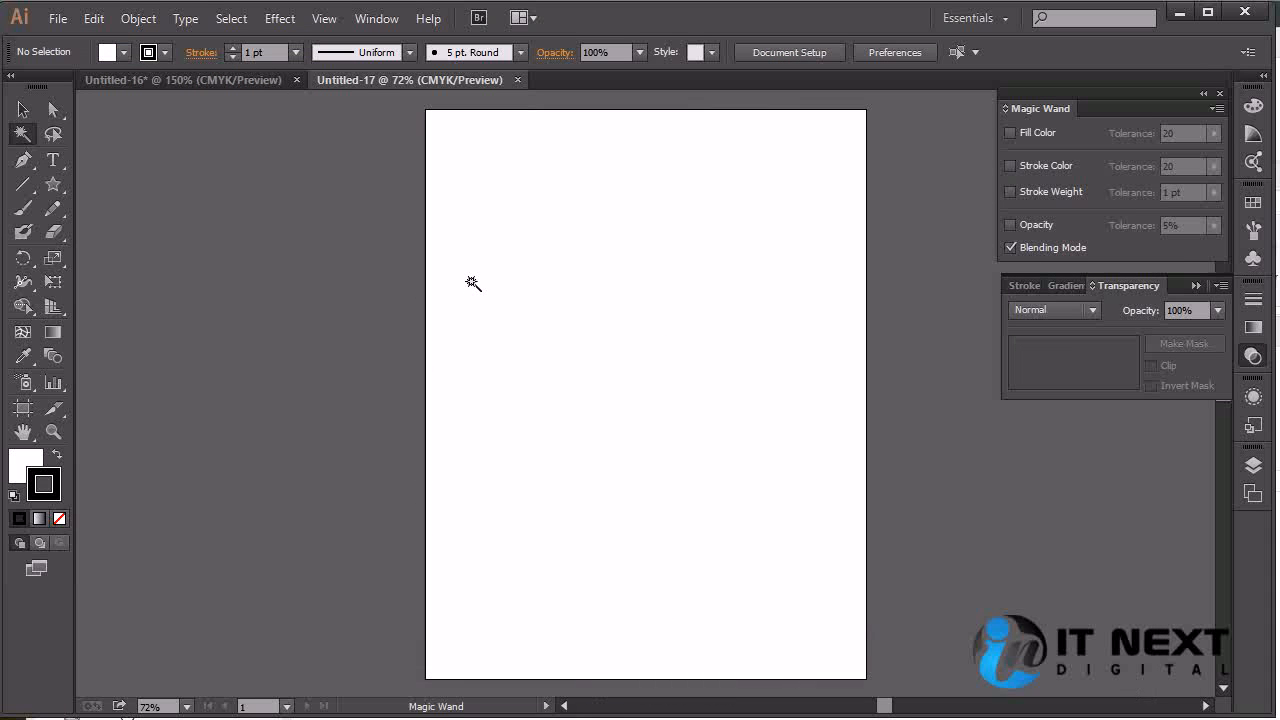
Step: Detach the Pen tool group as a floating set of tools and place it beside the artboard
click(22, 165)
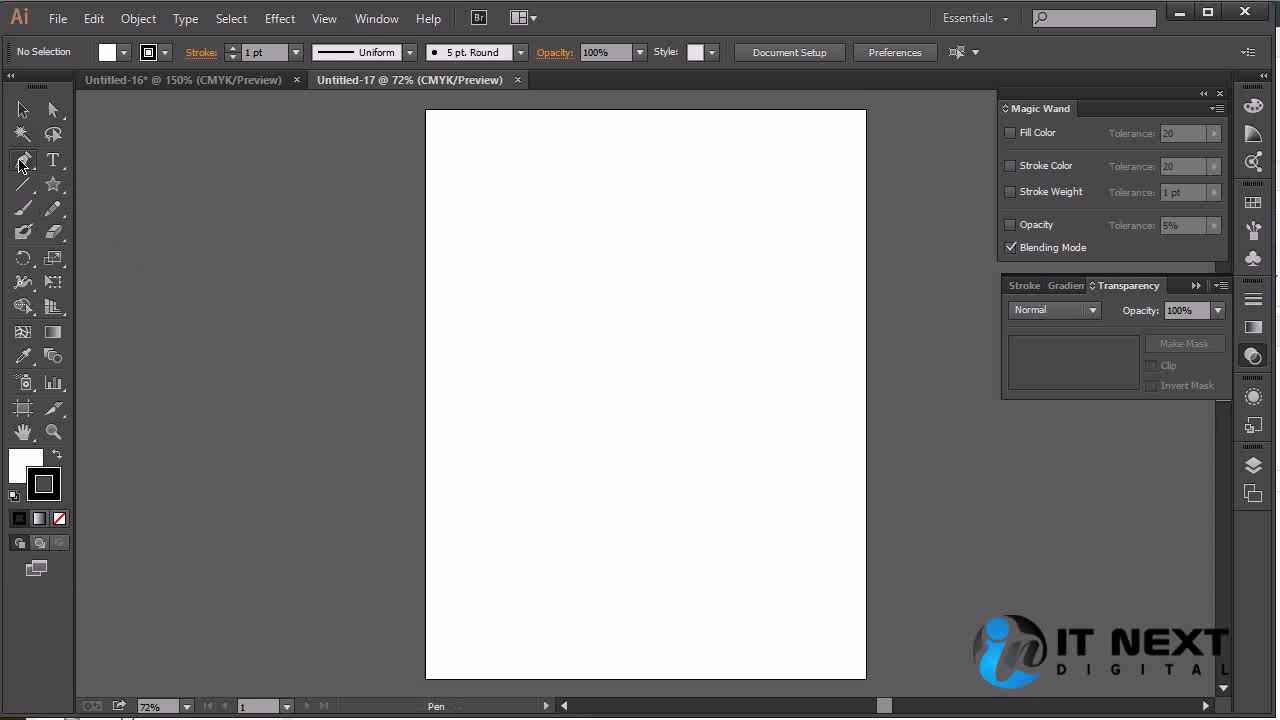
click(22, 165)
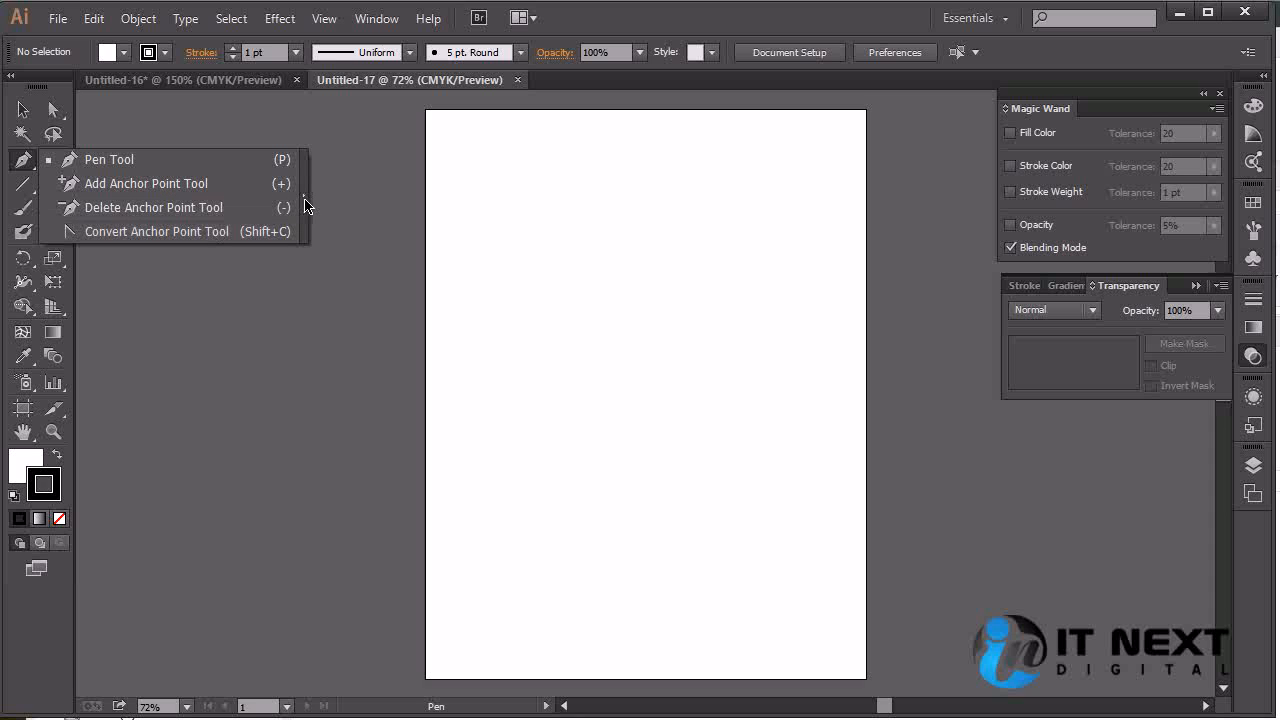
drag(305, 206, 306, 207)
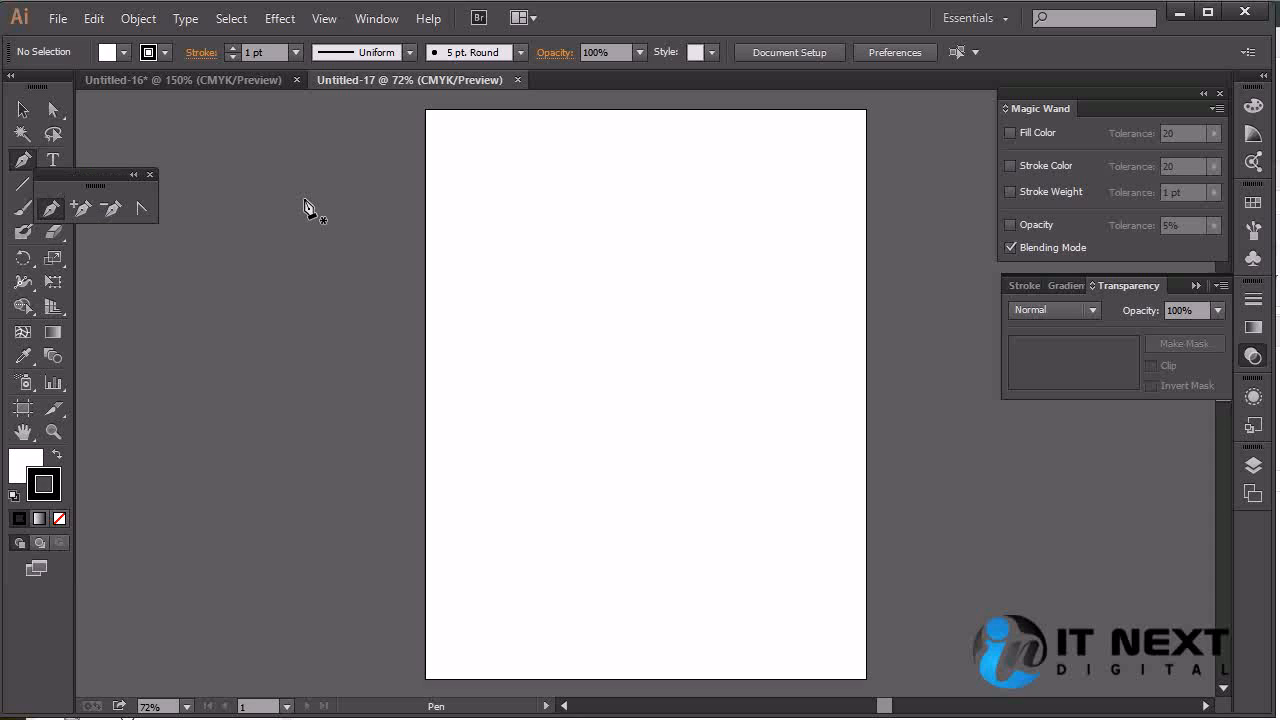
drag(86, 181, 248, 157)
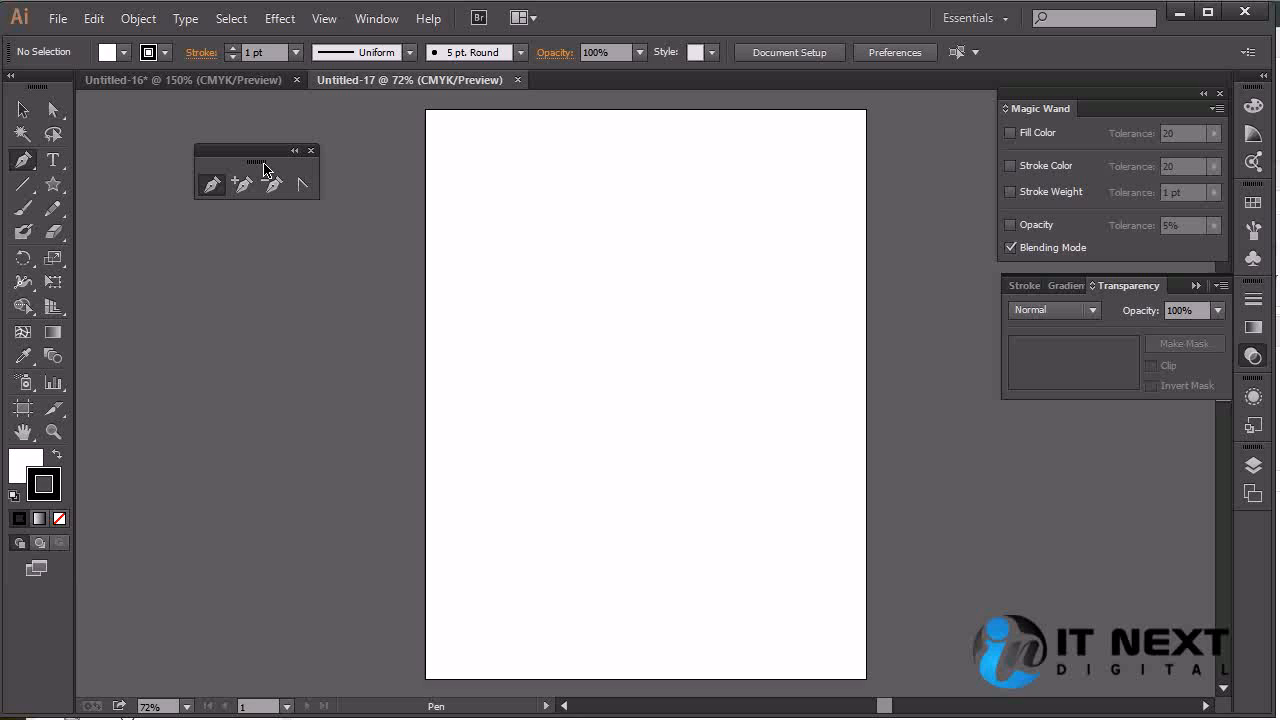
Step: Draw a tiny square with the Rectangle tool in the upper-left area of the artboard and select it
key(ctrl+equal)
key(ctrl+equal)
key(ctrl+equal)
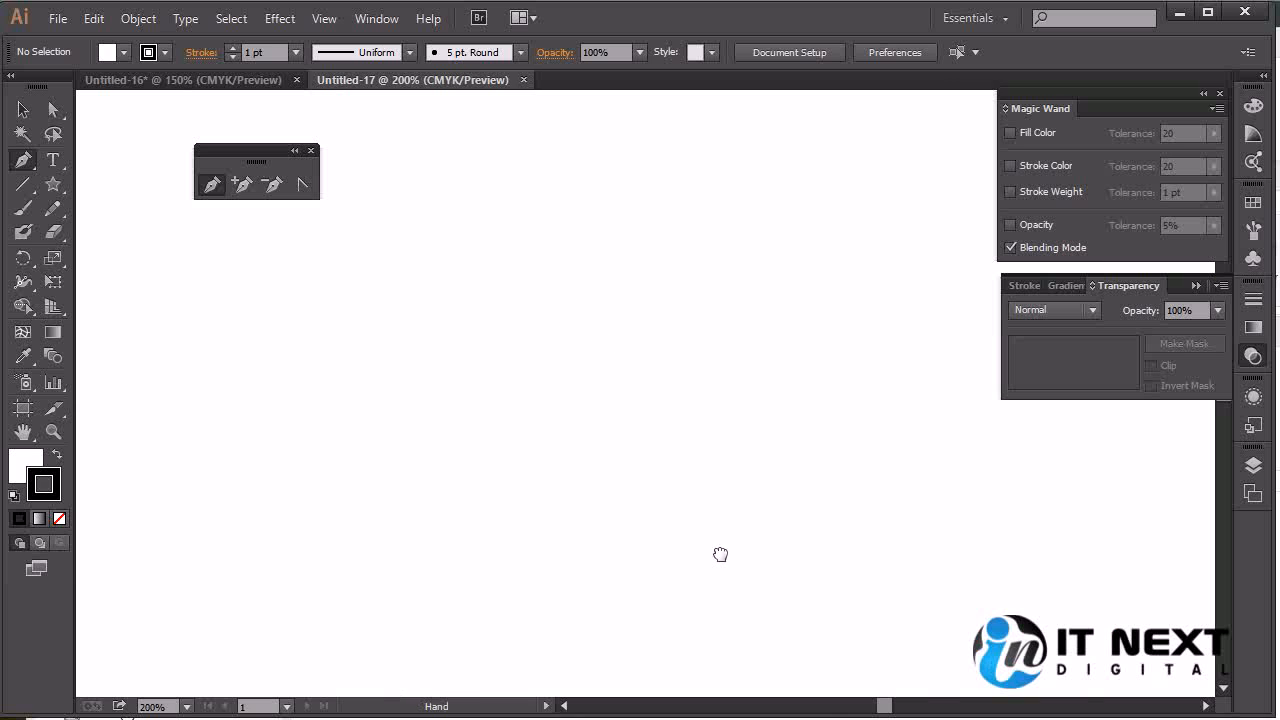
drag(577, 373, 706, 512)
key(ctrl+minus)
key(ctrl+minus)
drag(779, 377, 582, 474)
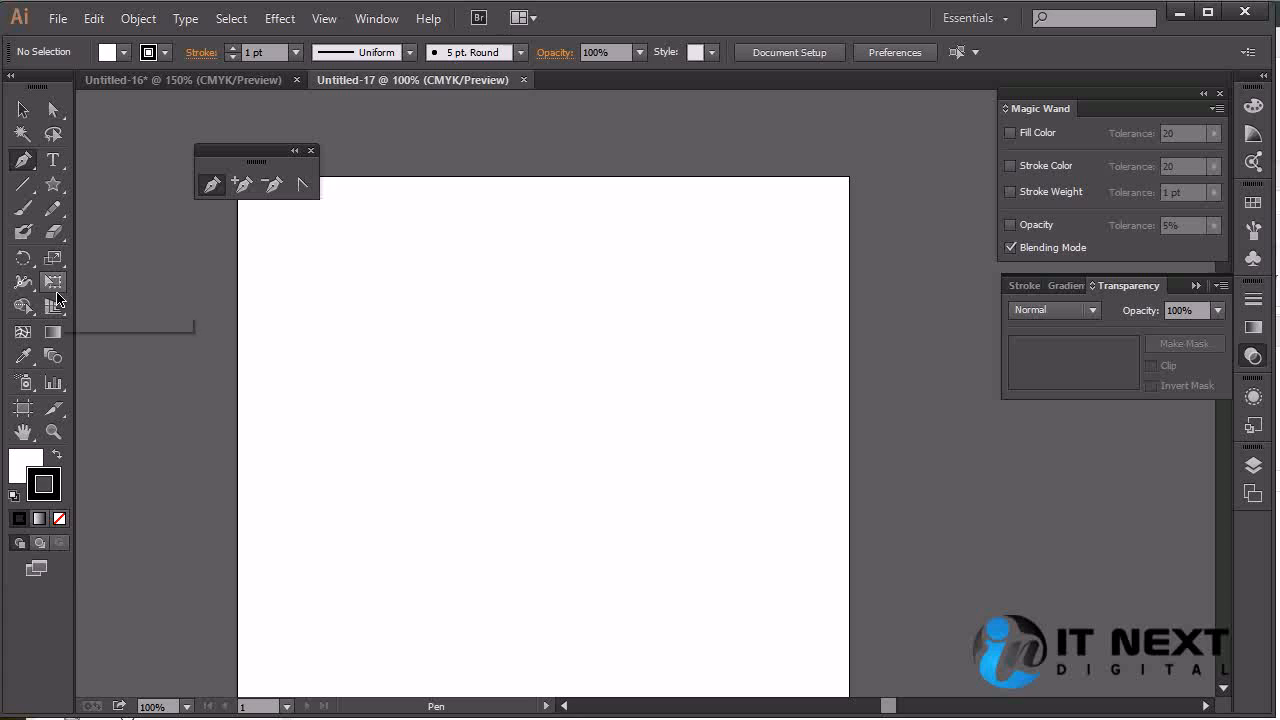
drag(53, 184, 110, 185)
drag(332, 353, 342, 344)
click(25, 110)
click(523, 353)
drag(381, 376, 357, 361)
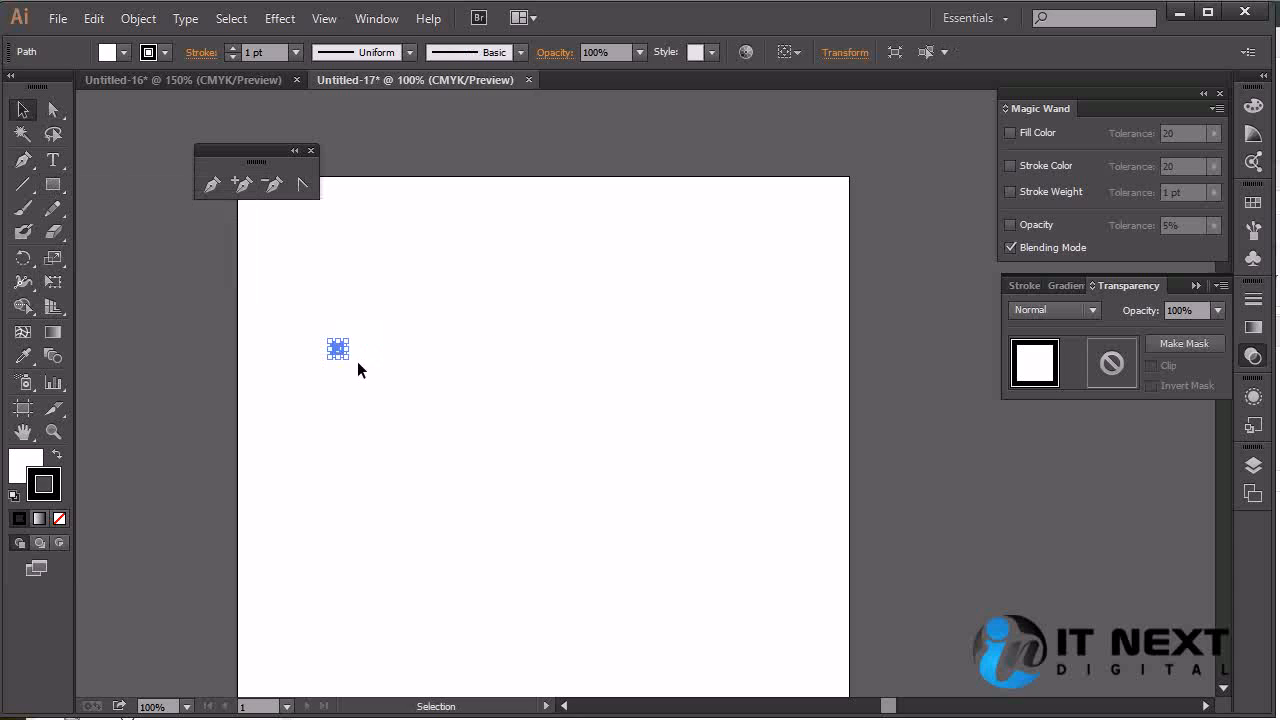
Step: Duplicate the small square three times along a horizontal row across the artboard, and deselect everything
key(ctrl+=)
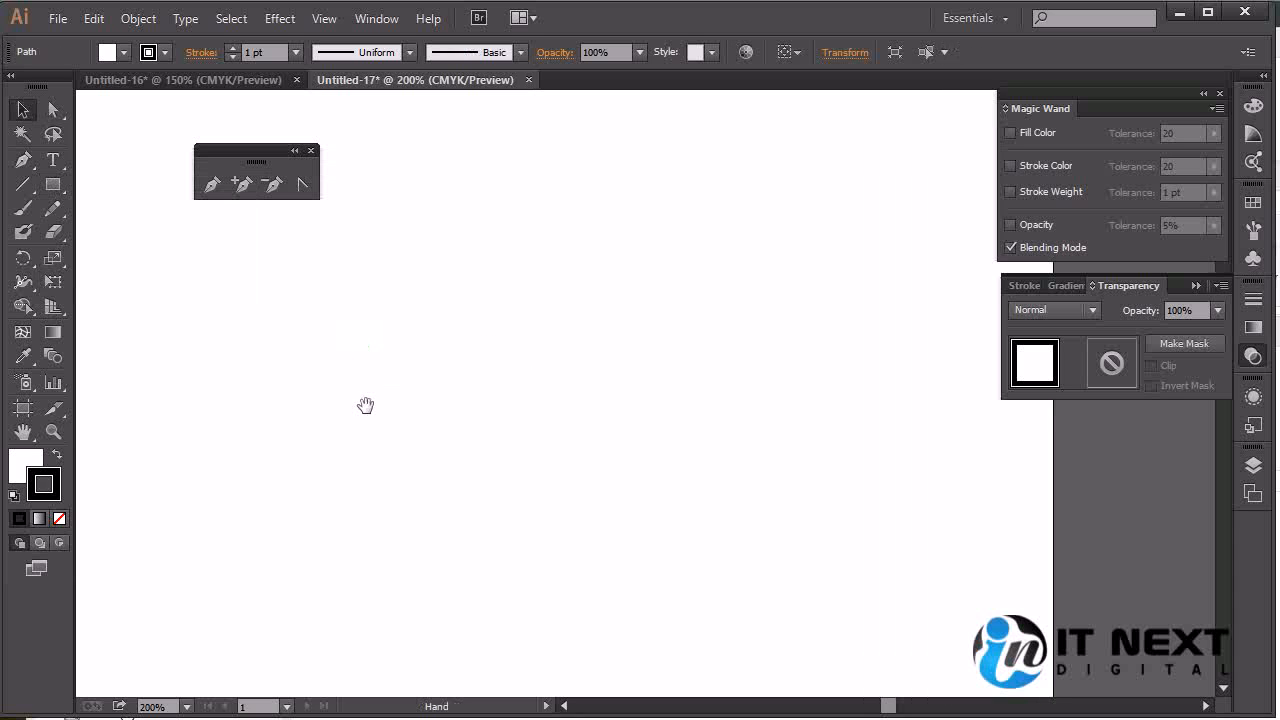
drag(409, 423, 560, 489)
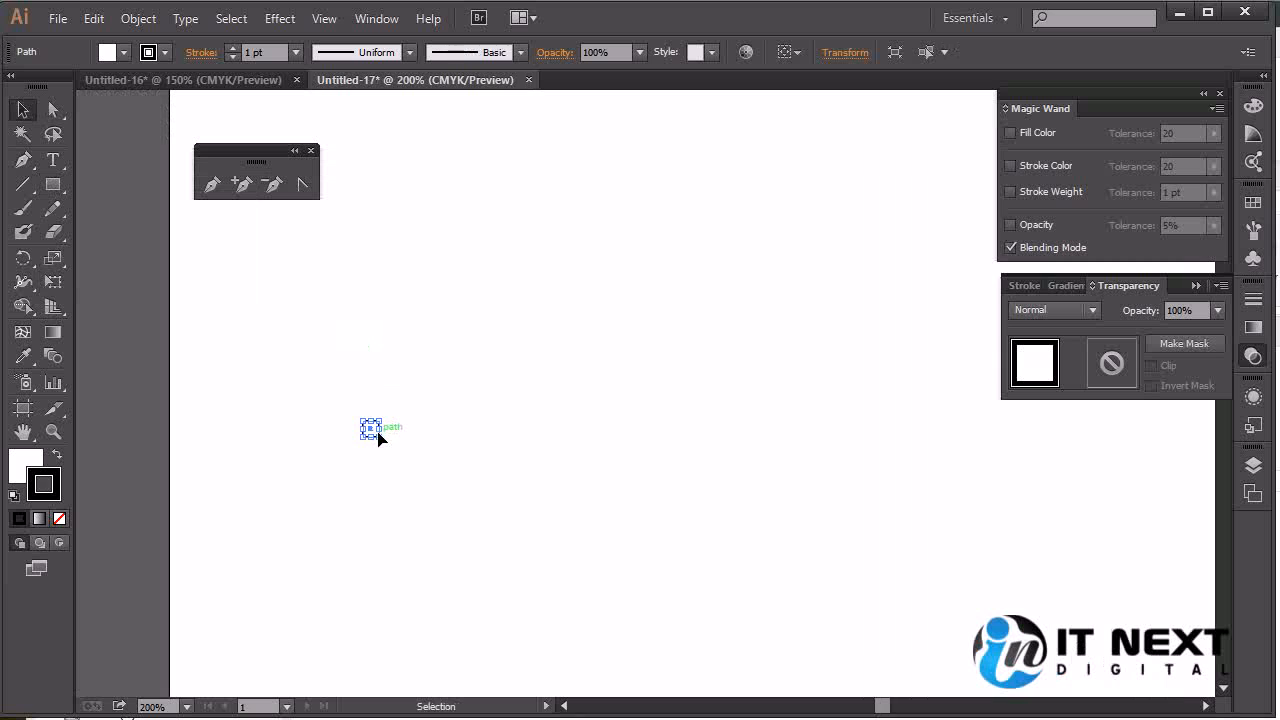
drag(381, 438, 620, 437)
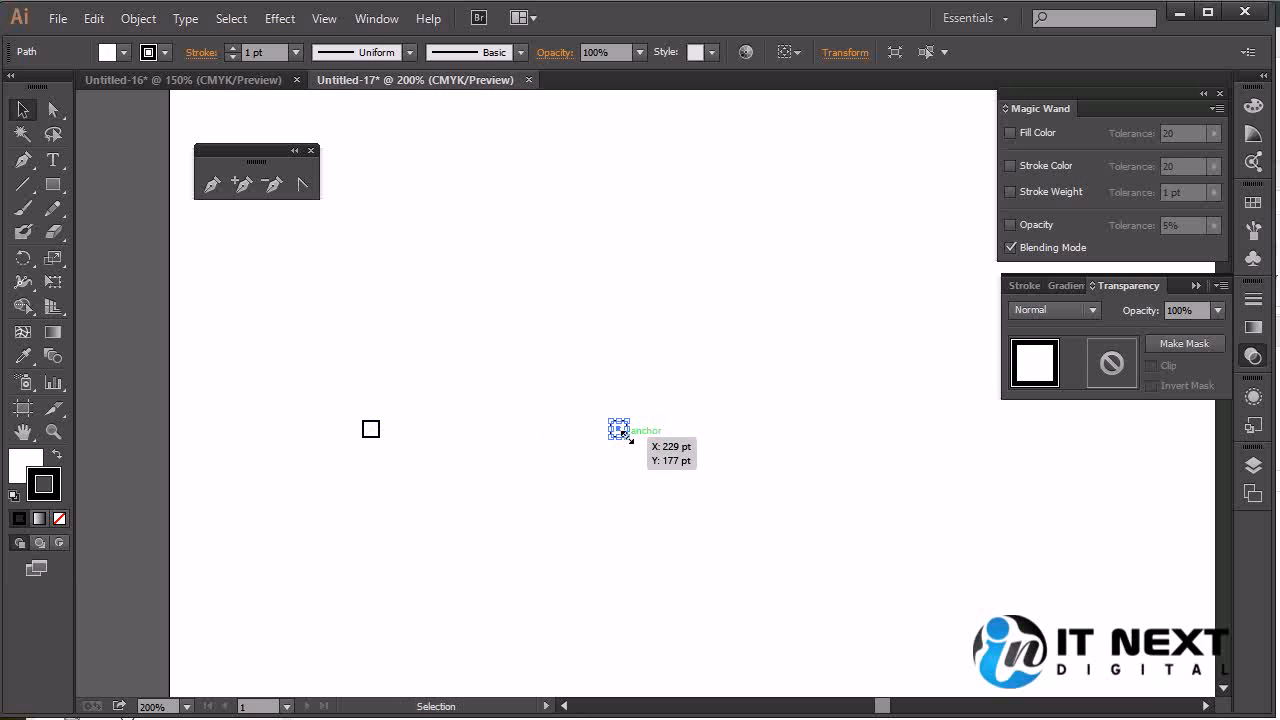
drag(622, 431, 946, 436)
drag(856, 502, 574, 537)
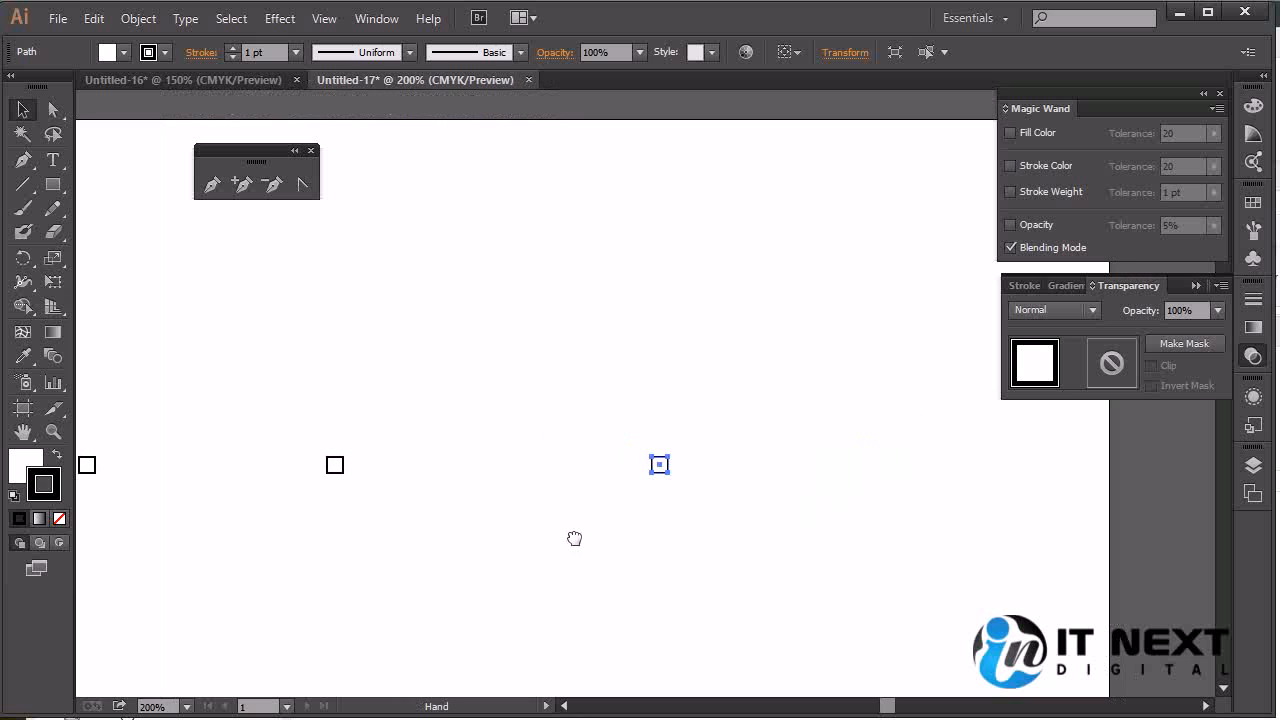
shift+click(664, 465)
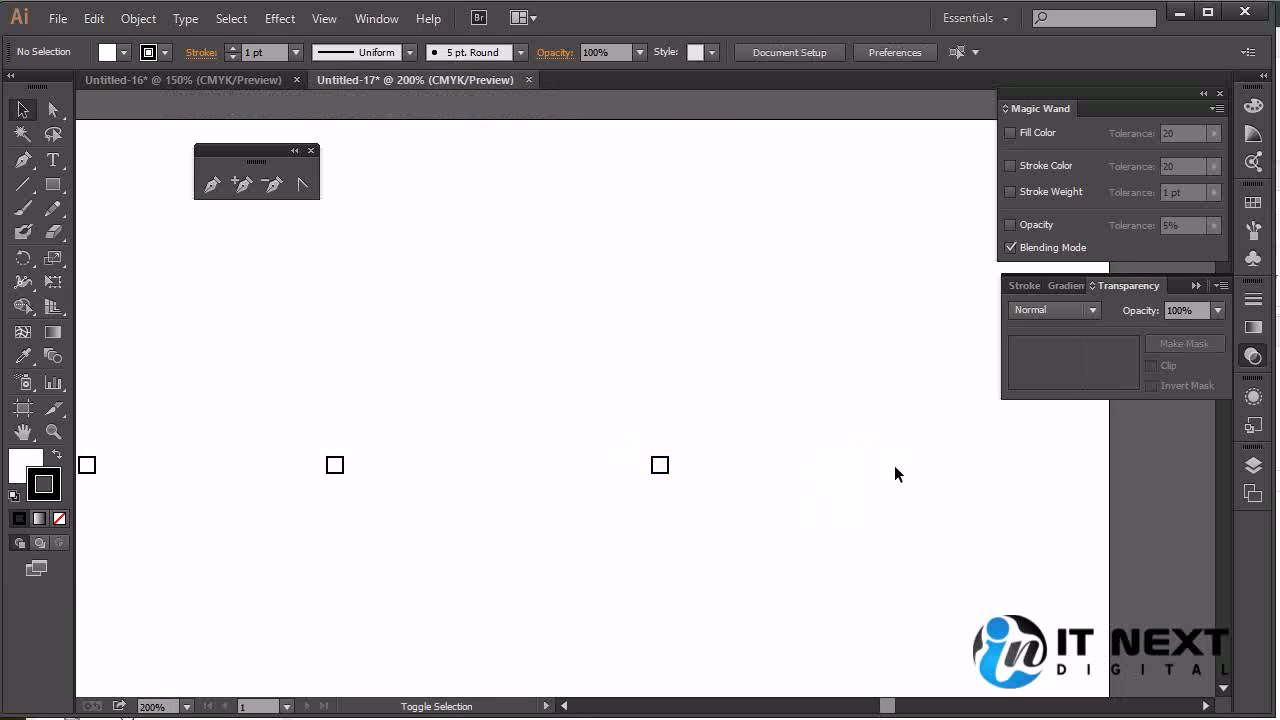
drag(663, 466, 922, 467)
key(ctrl+shift+a)
Step: Distribute the four squares evenly across the row by their horizontal centers
key(ctrl+1)
drag(737, 543, 775, 569)
drag(497, 426, 549, 466)
drag(371, 409, 866, 500)
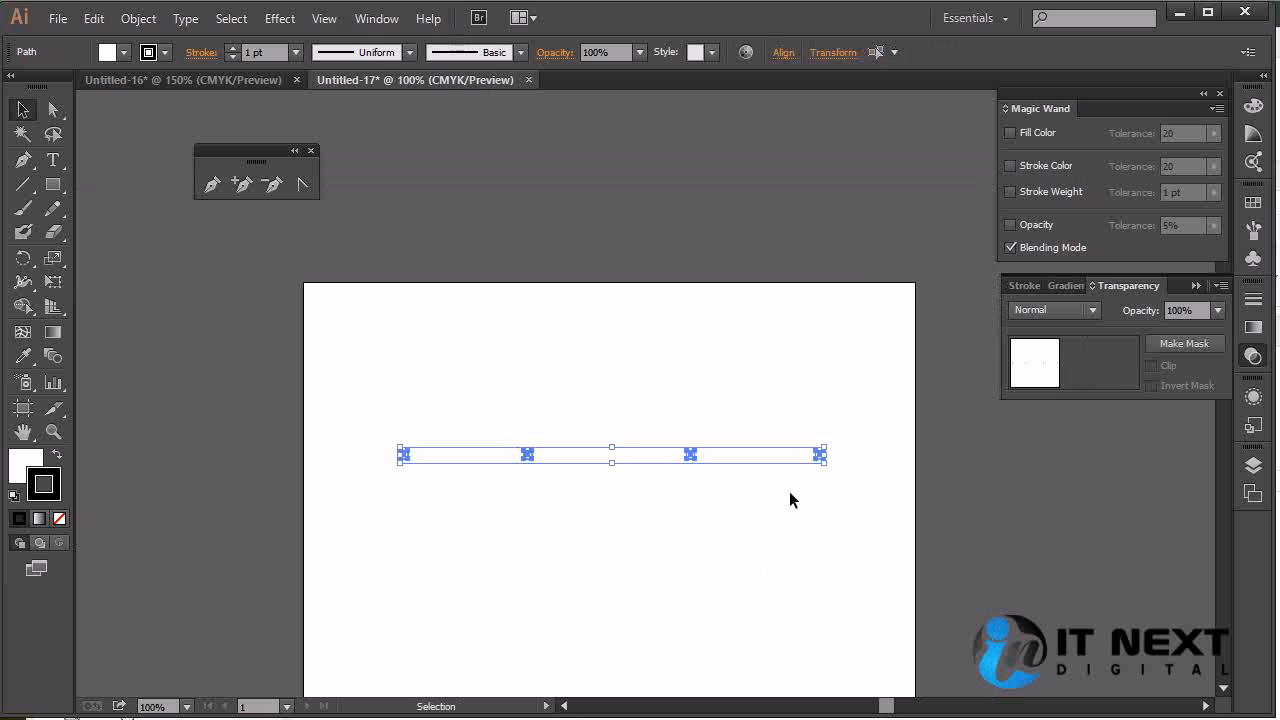
click(377, 18)
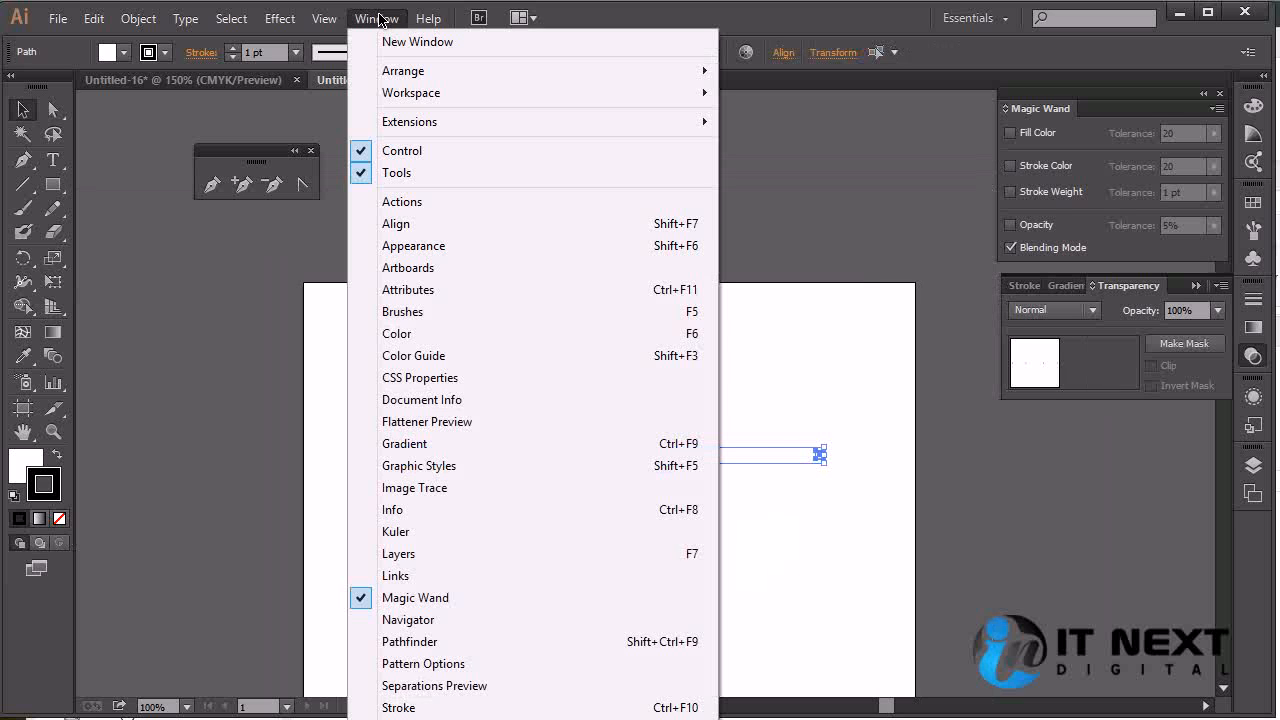
click(396, 224)
drag(210, 450, 1142, 421)
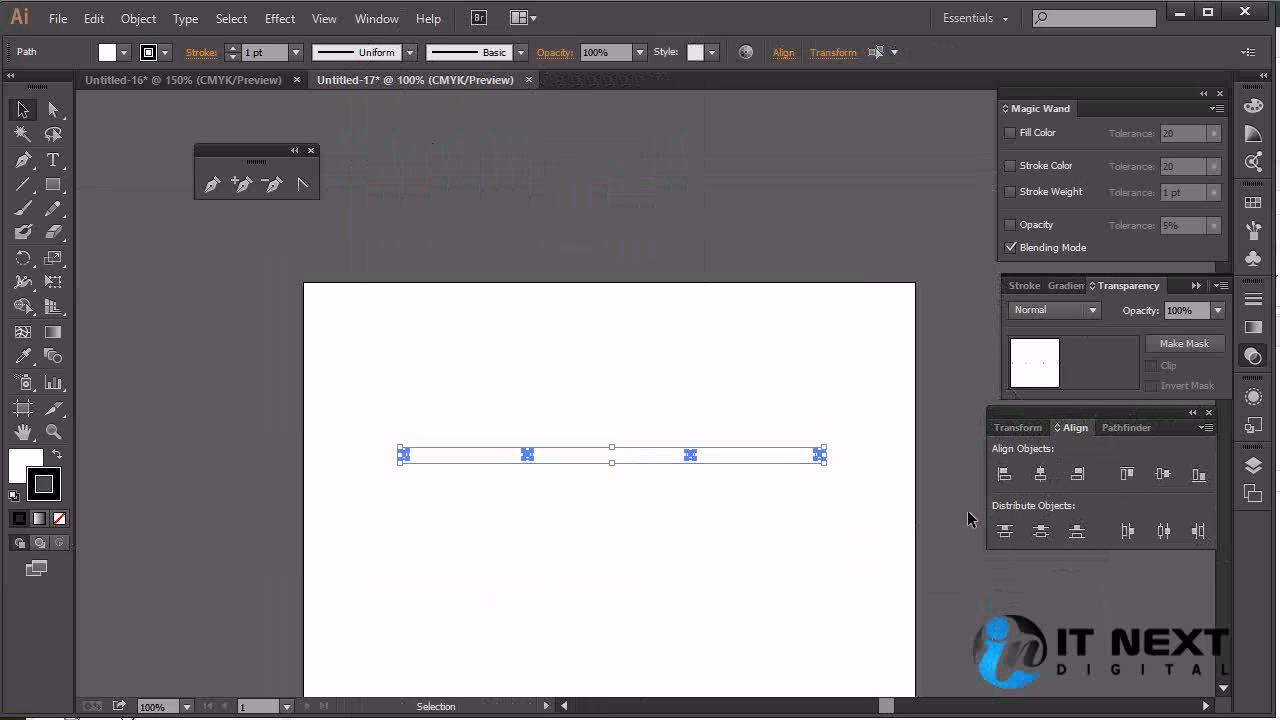
click(1163, 531)
click(754, 540)
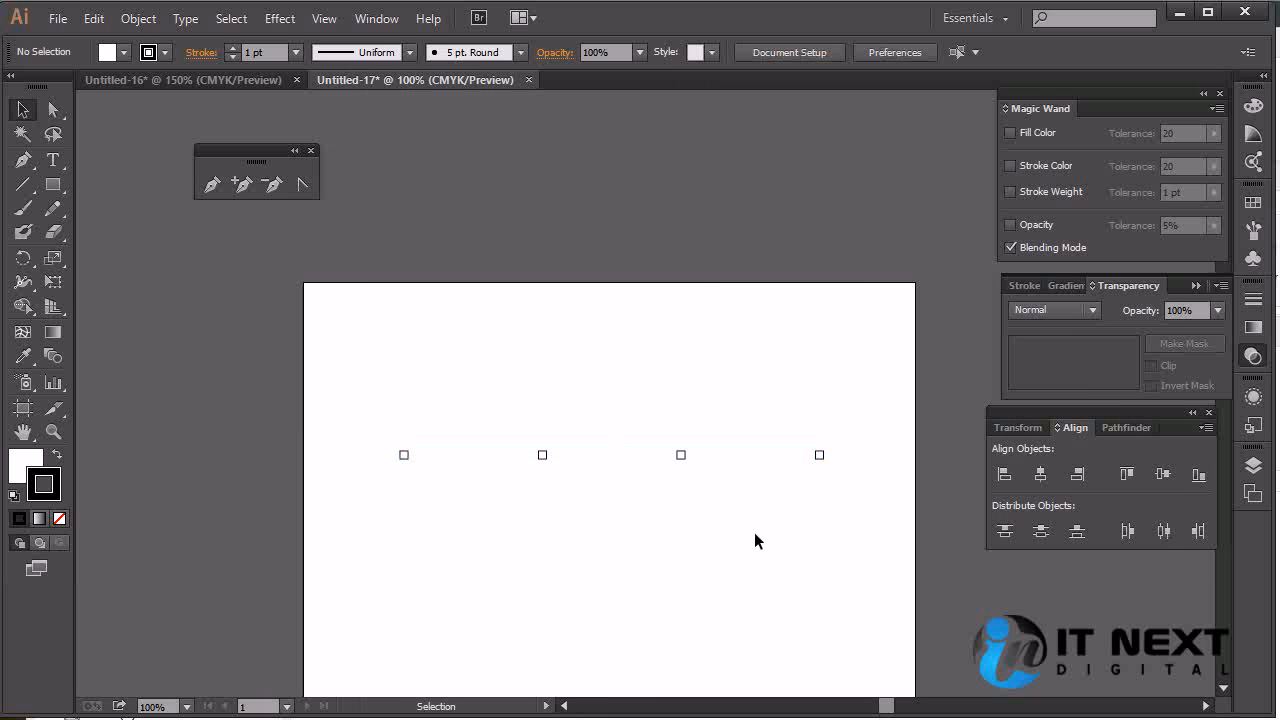
Step: Copy the two middle squares of the row to a second row below it, and clear the selection
key(ctrl+plus)
key(space)
drag(487, 538, 476, 348)
drag(723, 228, 531, 360)
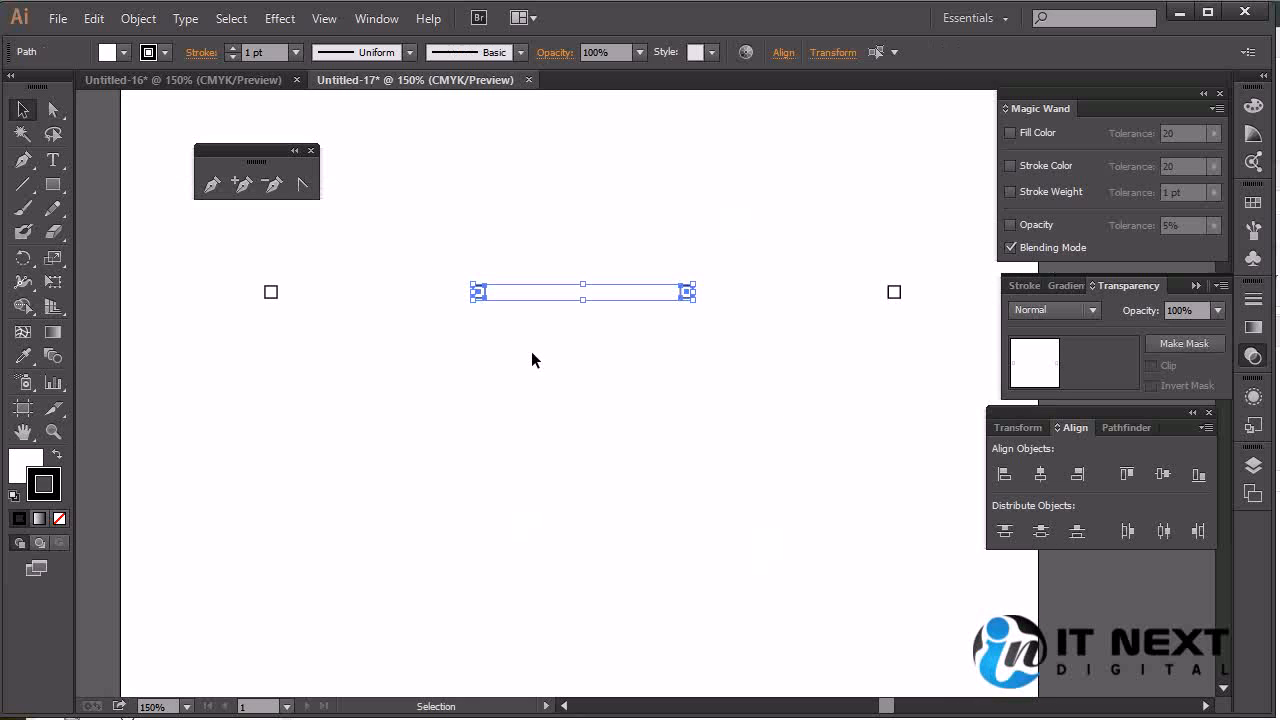
drag(687, 293, 683, 520)
key(space)
drag(778, 358, 768, 428)
key(ctrl+0)
key(ctrl+shift+a)
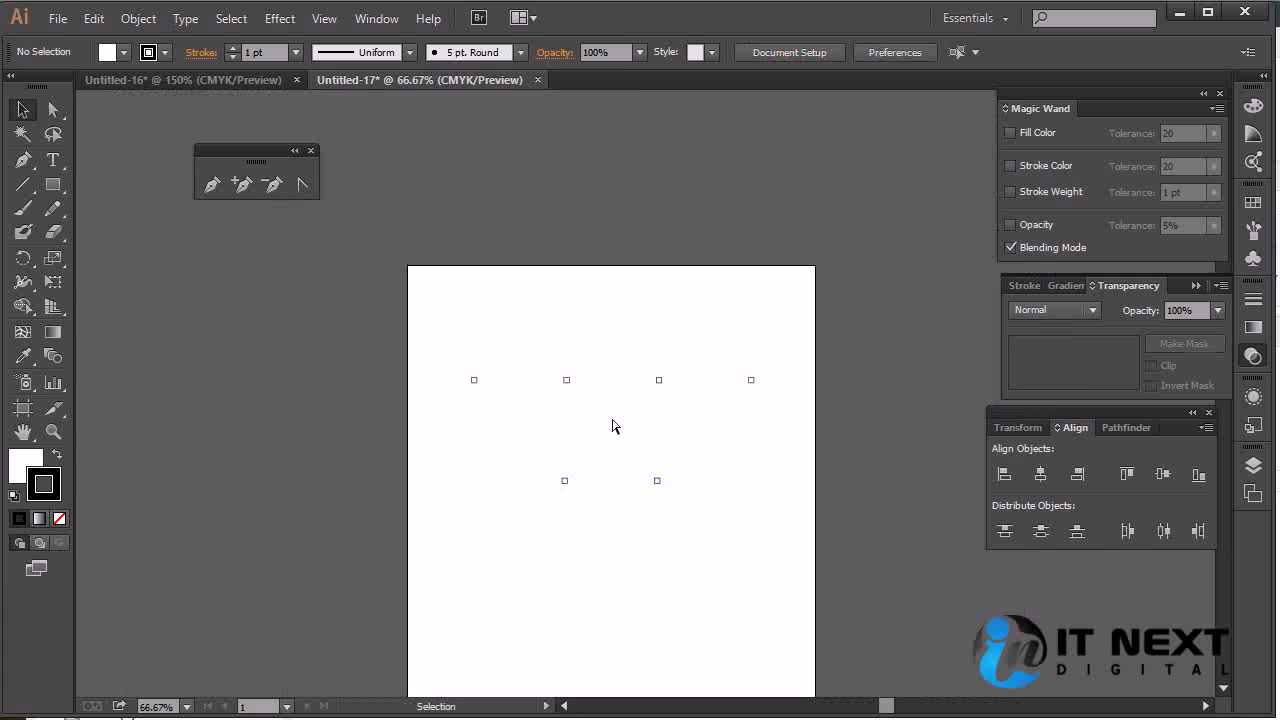
Step: With the Pen tool, draw a path through the first three squares, arching up to the second and dipping down to the third
key(ctrl+1)
key(space)
drag(540, 429, 511, 406)
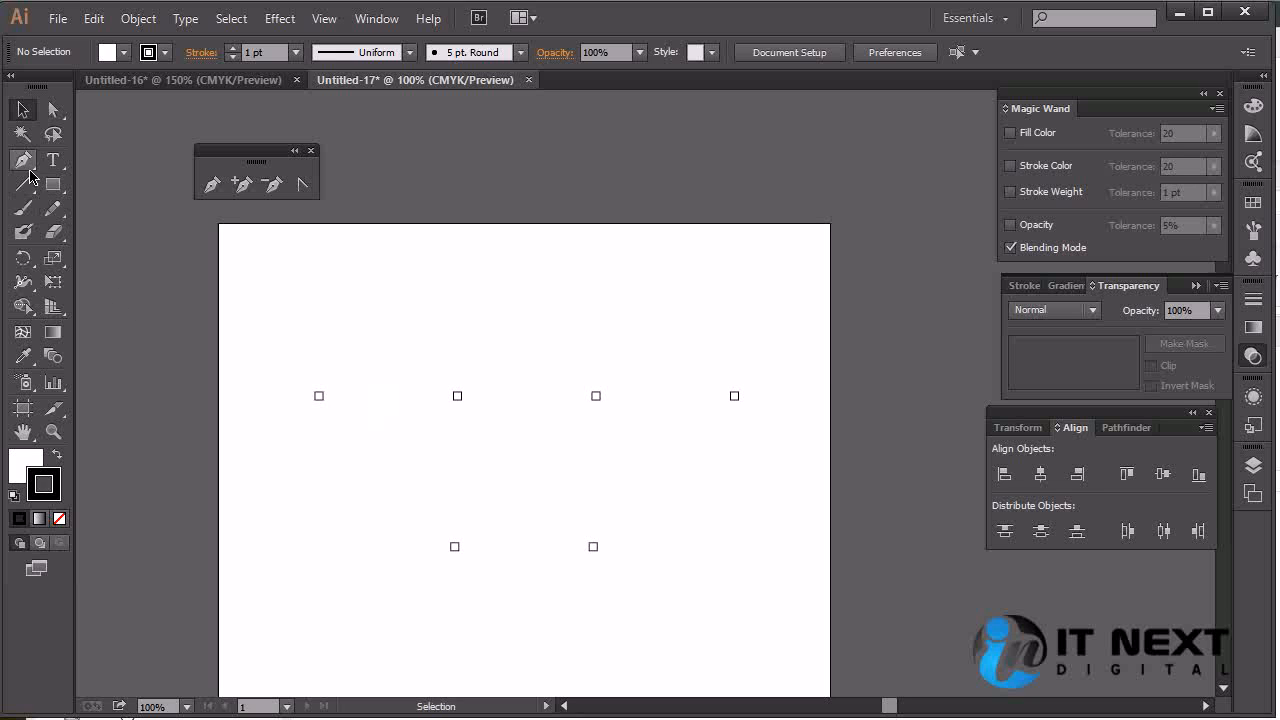
click(28, 168)
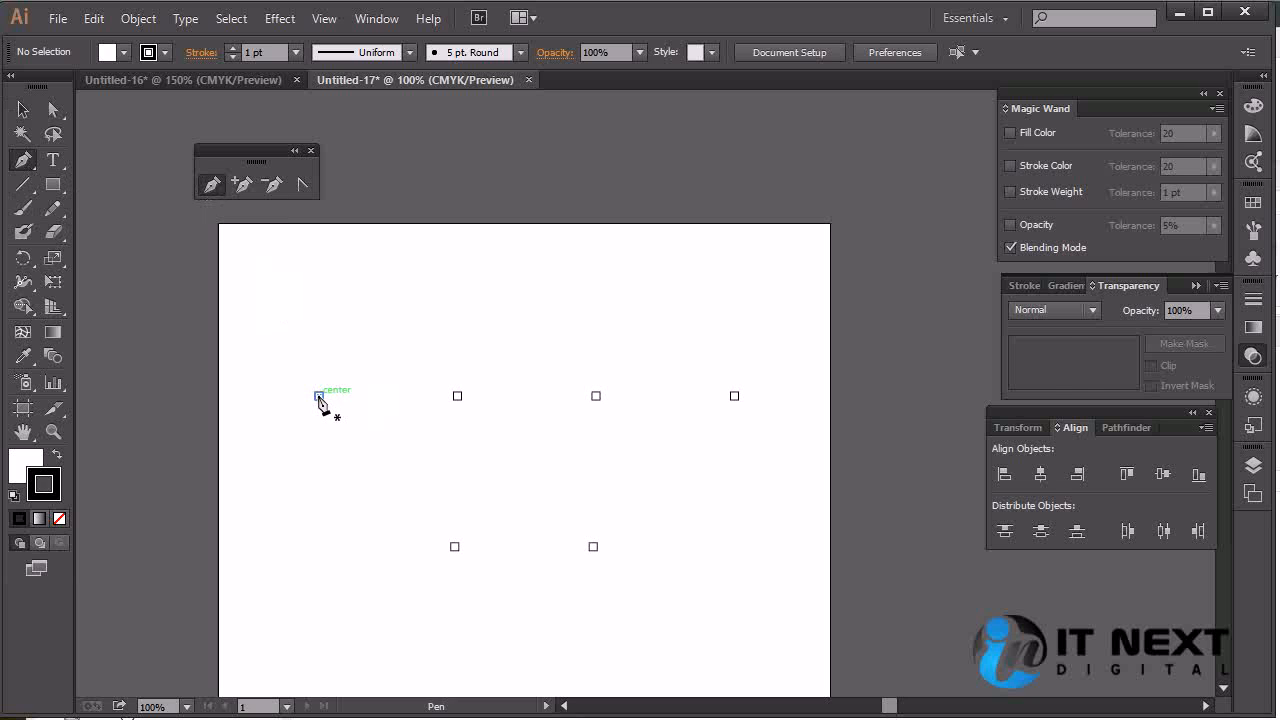
click(319, 396)
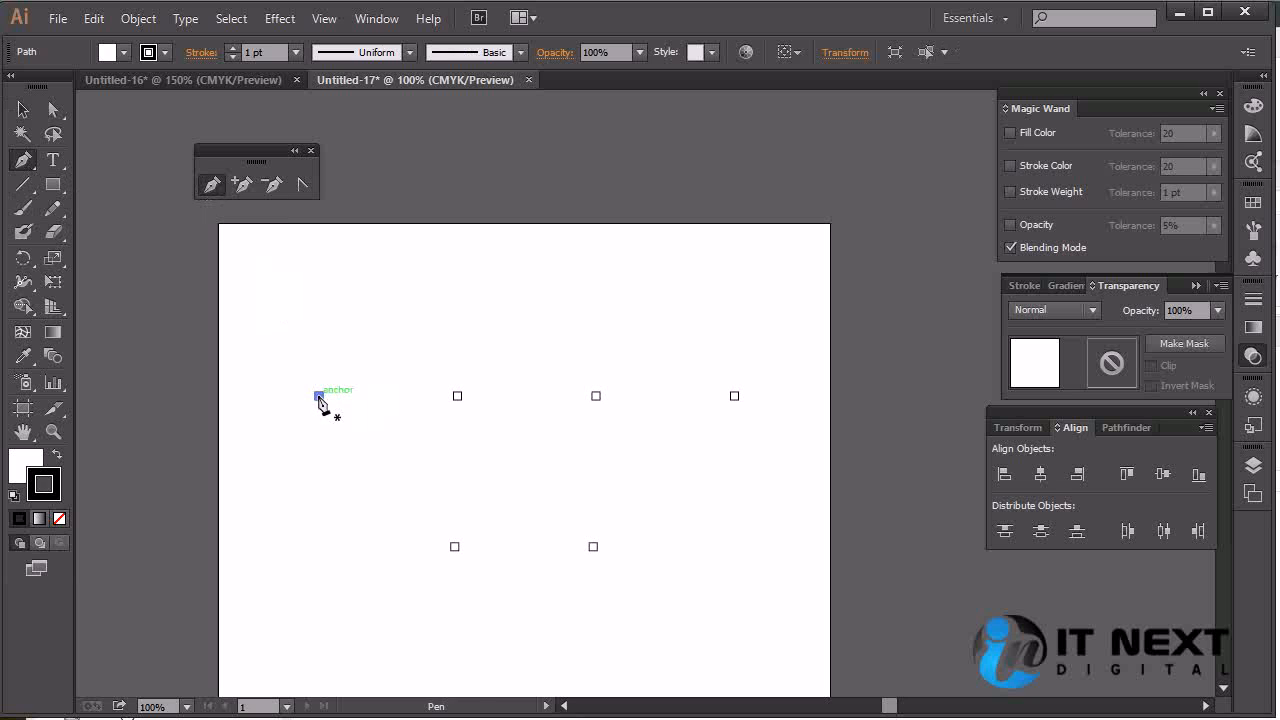
click(457, 396)
drag(457, 398, 548, 486)
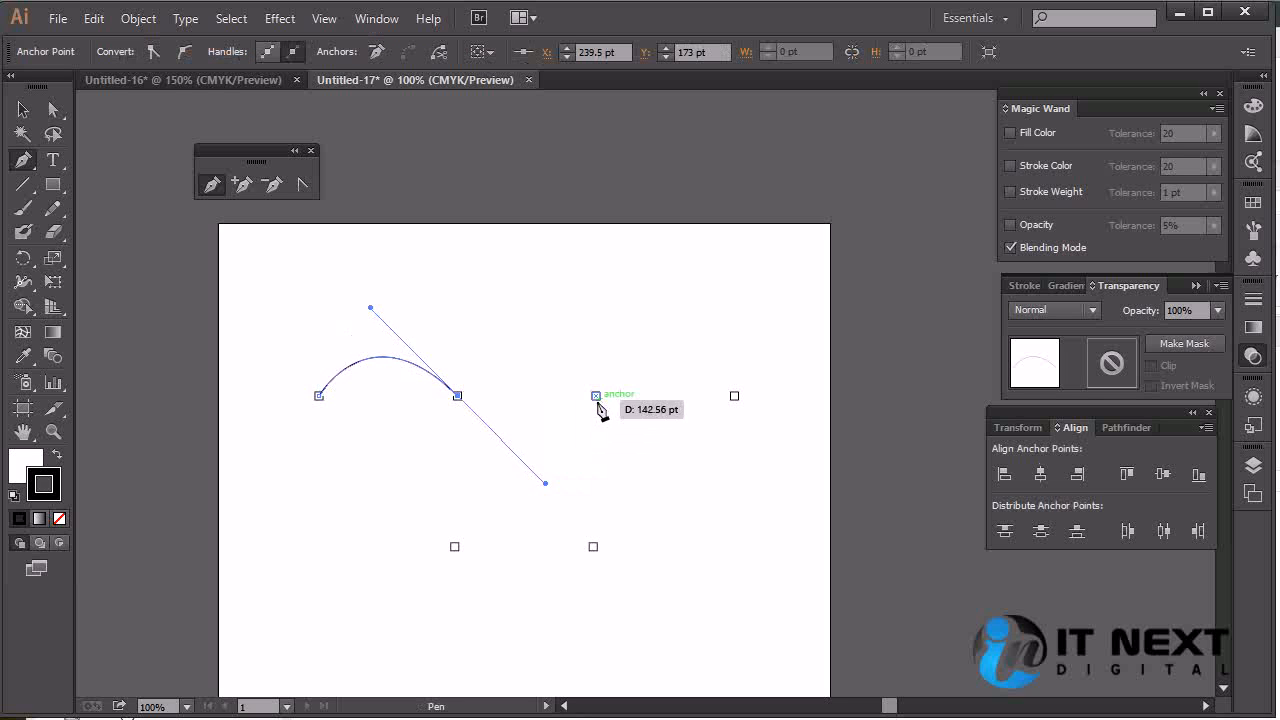
click(597, 398)
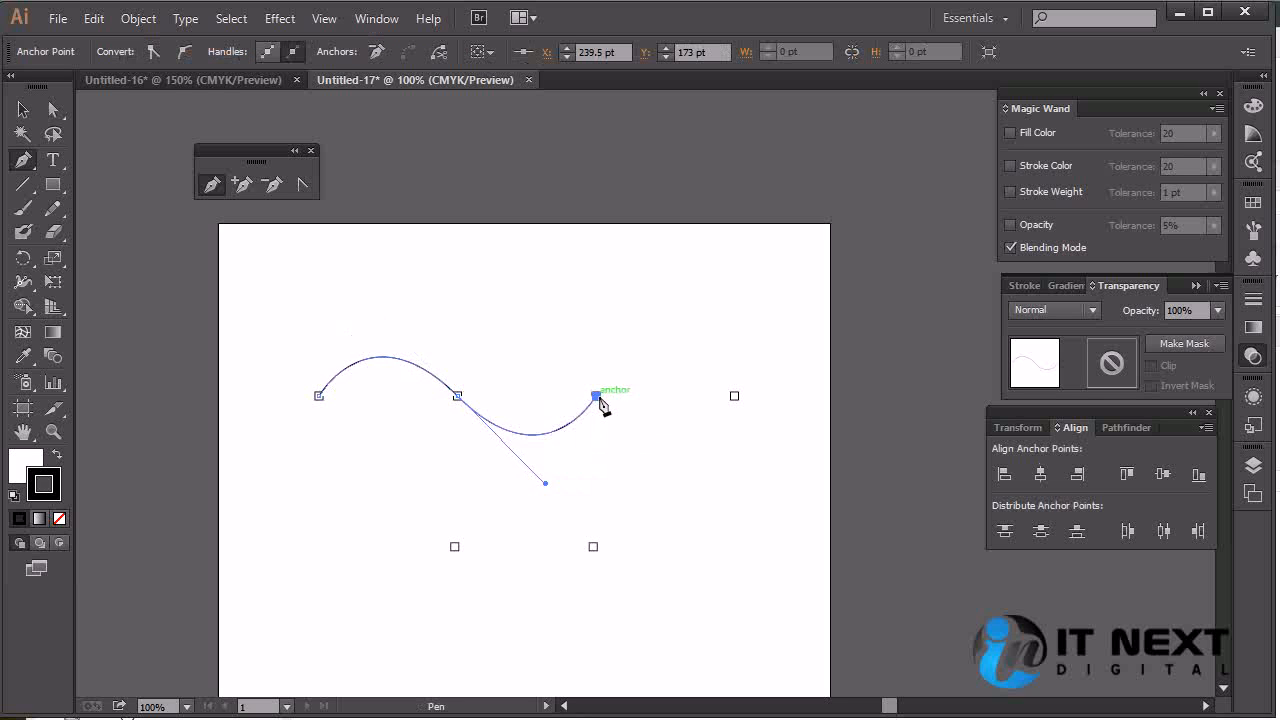
Step: Try extending the wave path to the fourth square with a straight segment and undo it
click(735, 397)
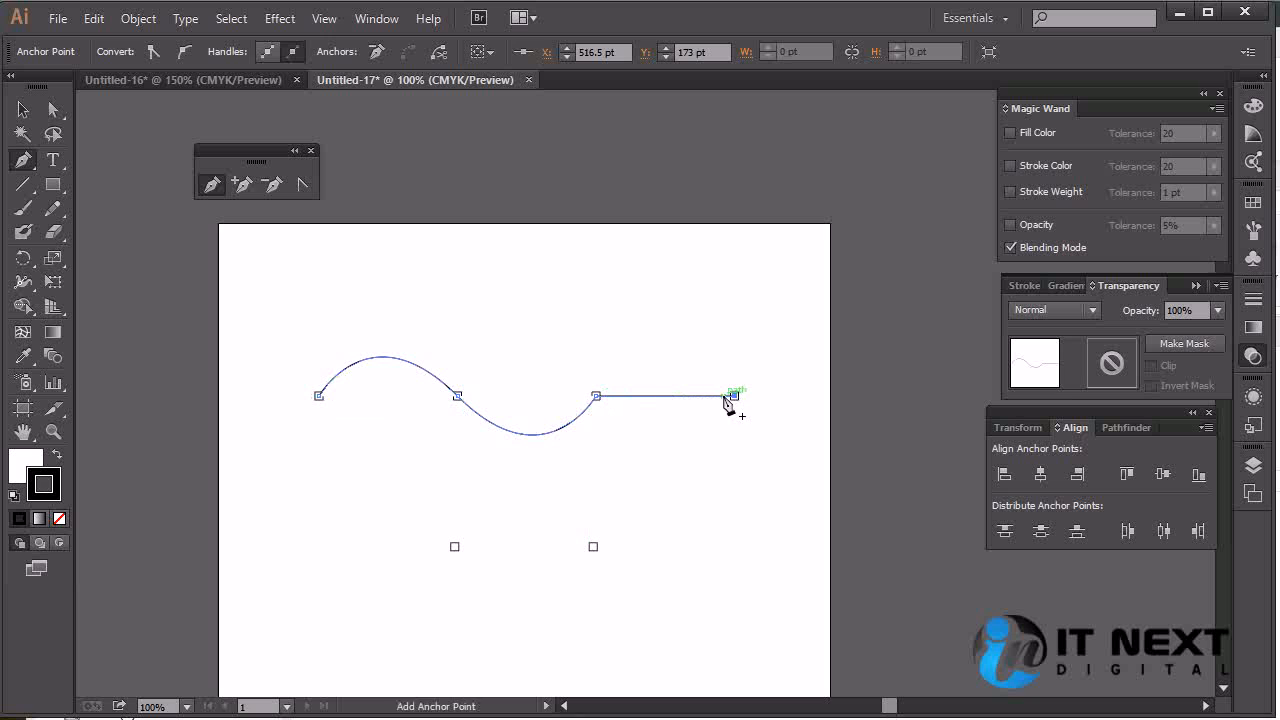
key(ctrl+z)
key(ctrl+z)
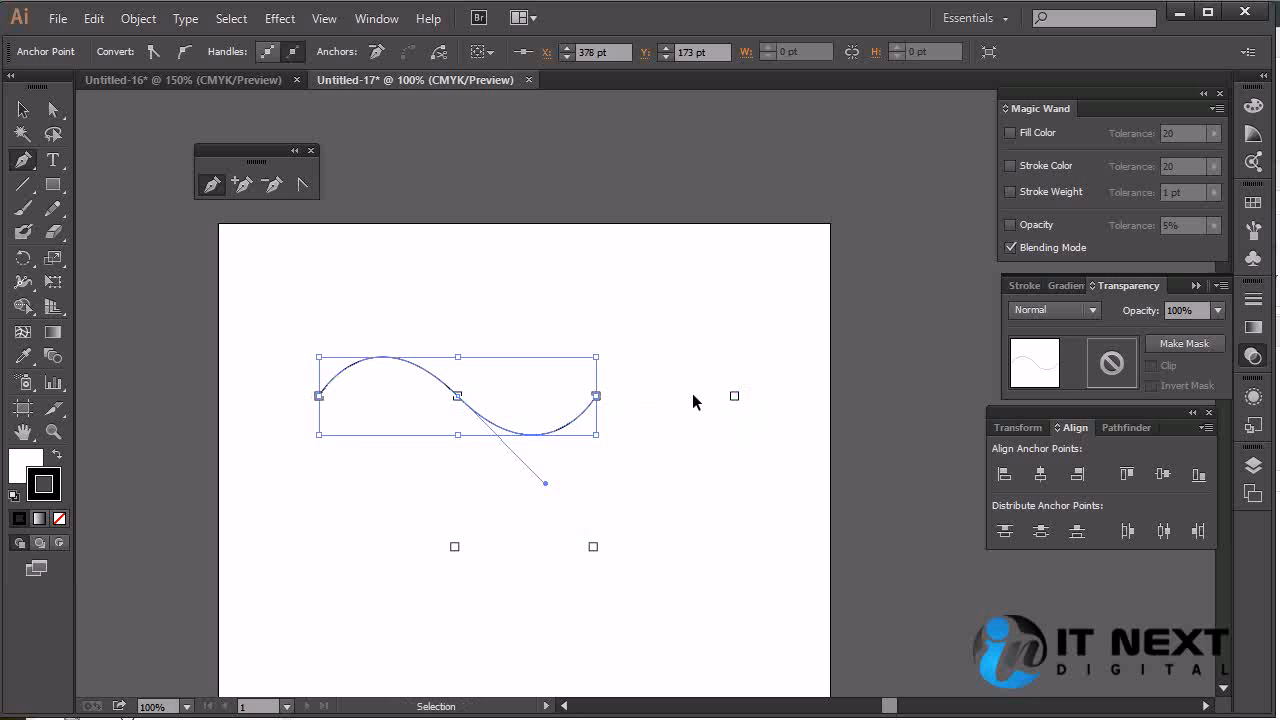
Step: Continue the wave path from the third square to the fourth with an upward-arching curve, and deselect it
click(596, 396)
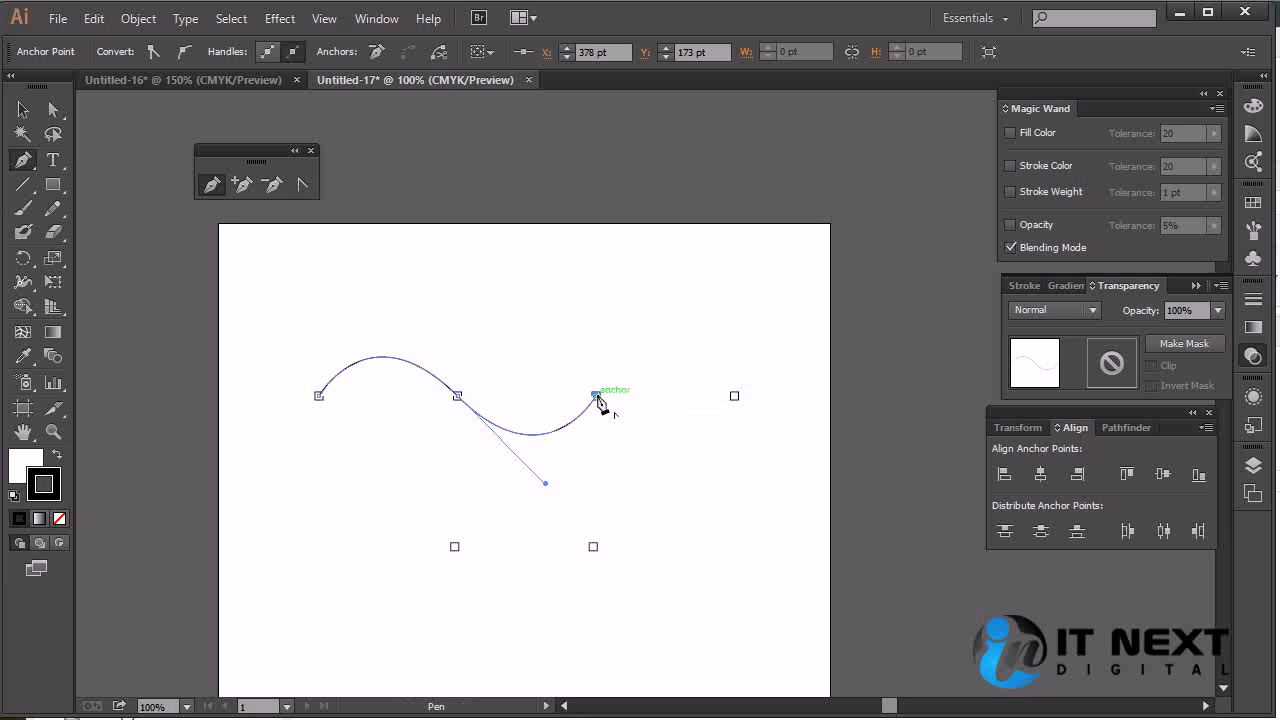
click(734, 397)
drag(734, 397, 798, 515)
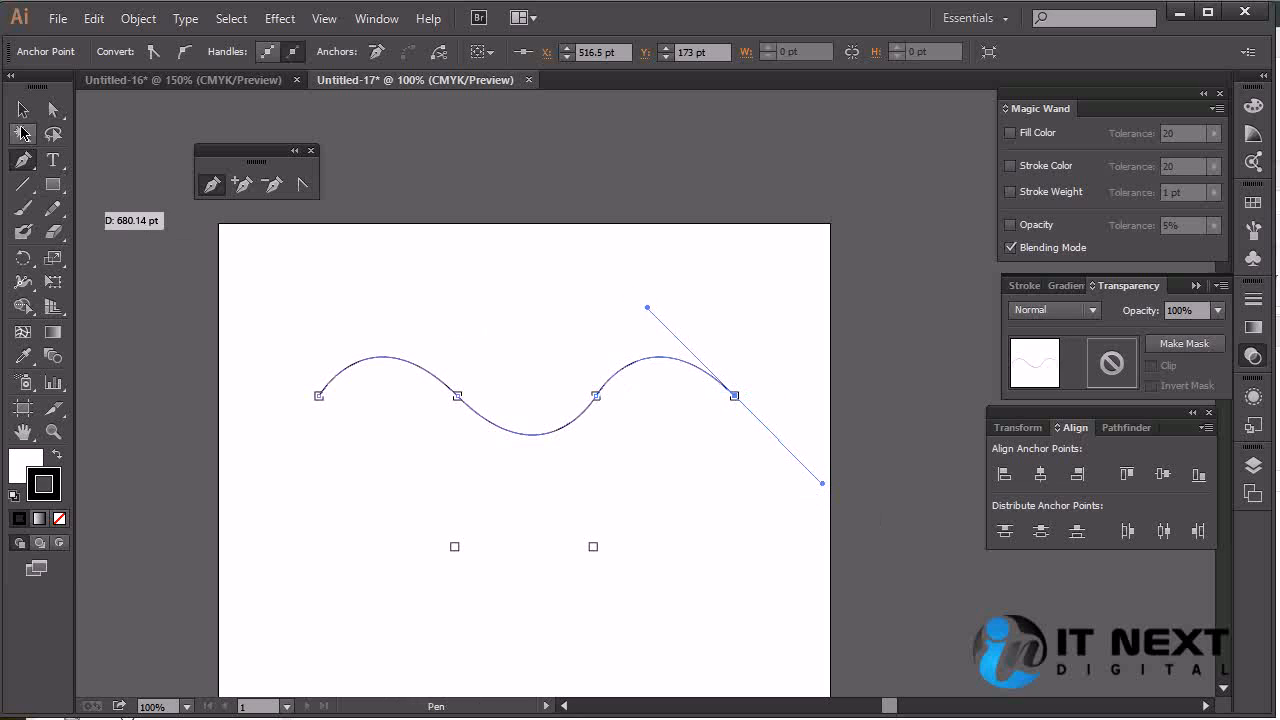
click(22, 110)
click(650, 515)
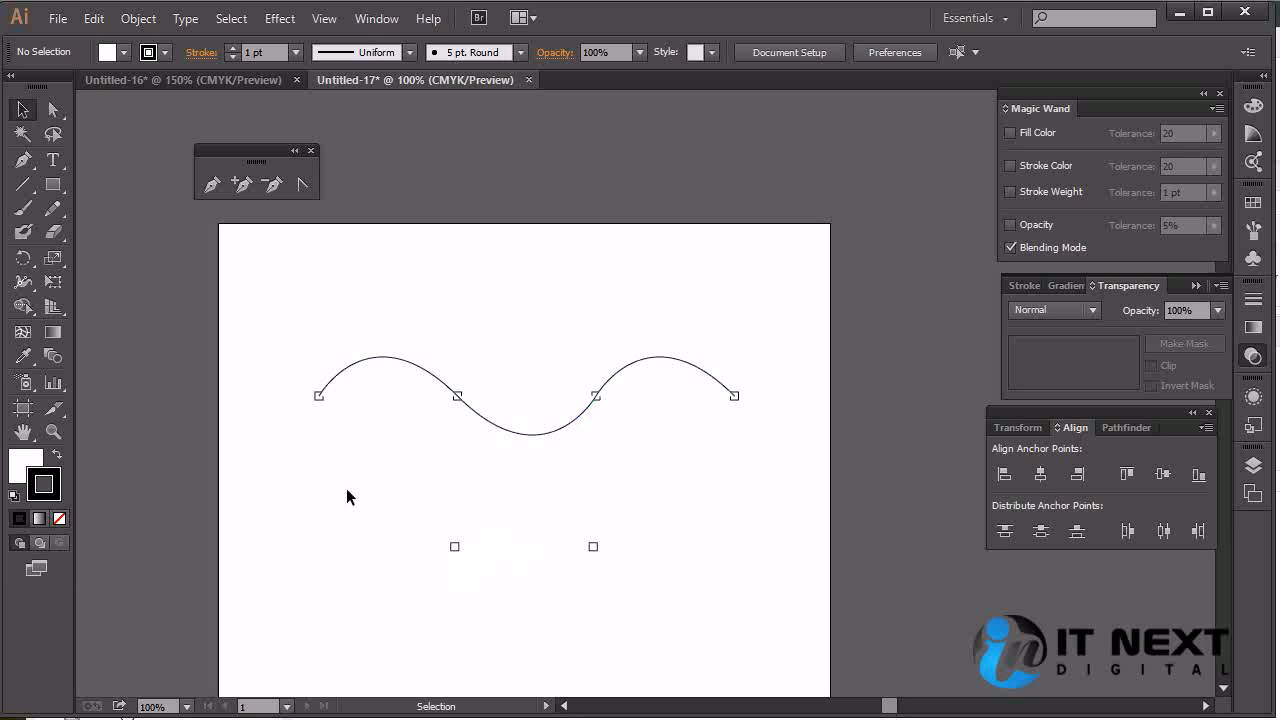
Step: Draw a closed, straight-sided, six-cornered Pen tool shape below the wave, with a small pointed notch at its left end
click(211, 184)
click(293, 490)
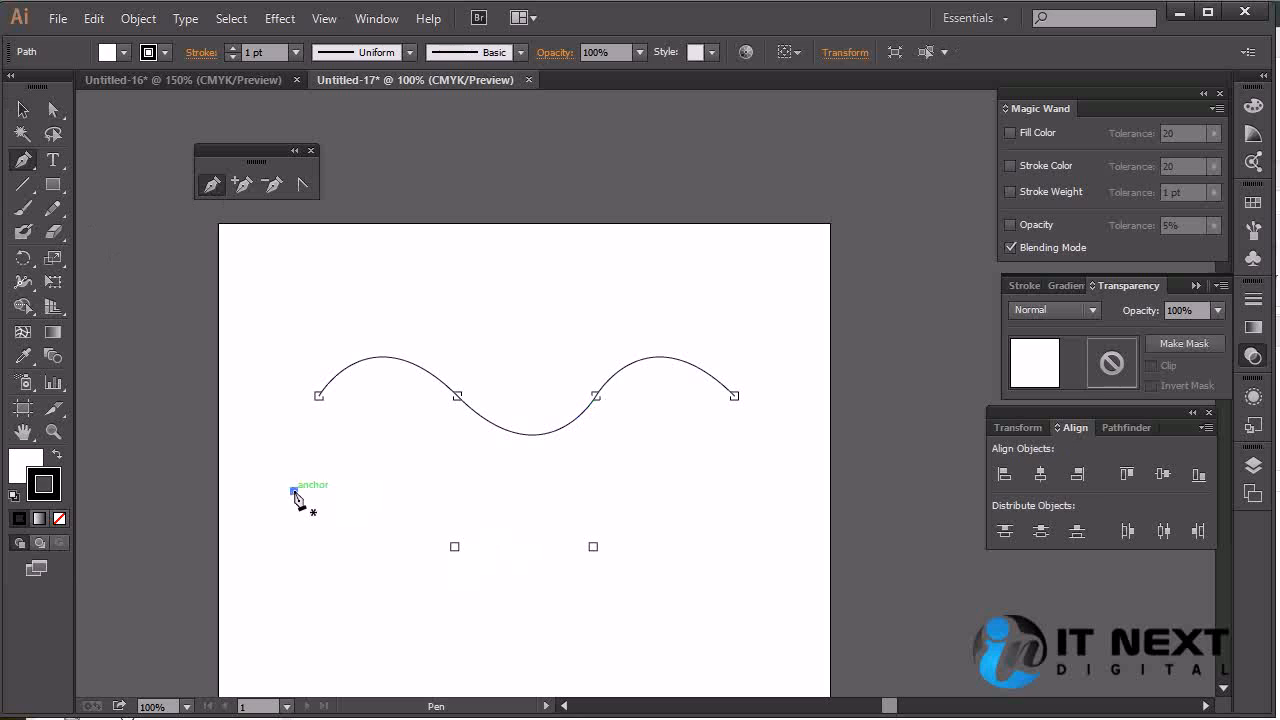
click(690, 477)
click(690, 593)
click(351, 632)
click(309, 530)
click(258, 542)
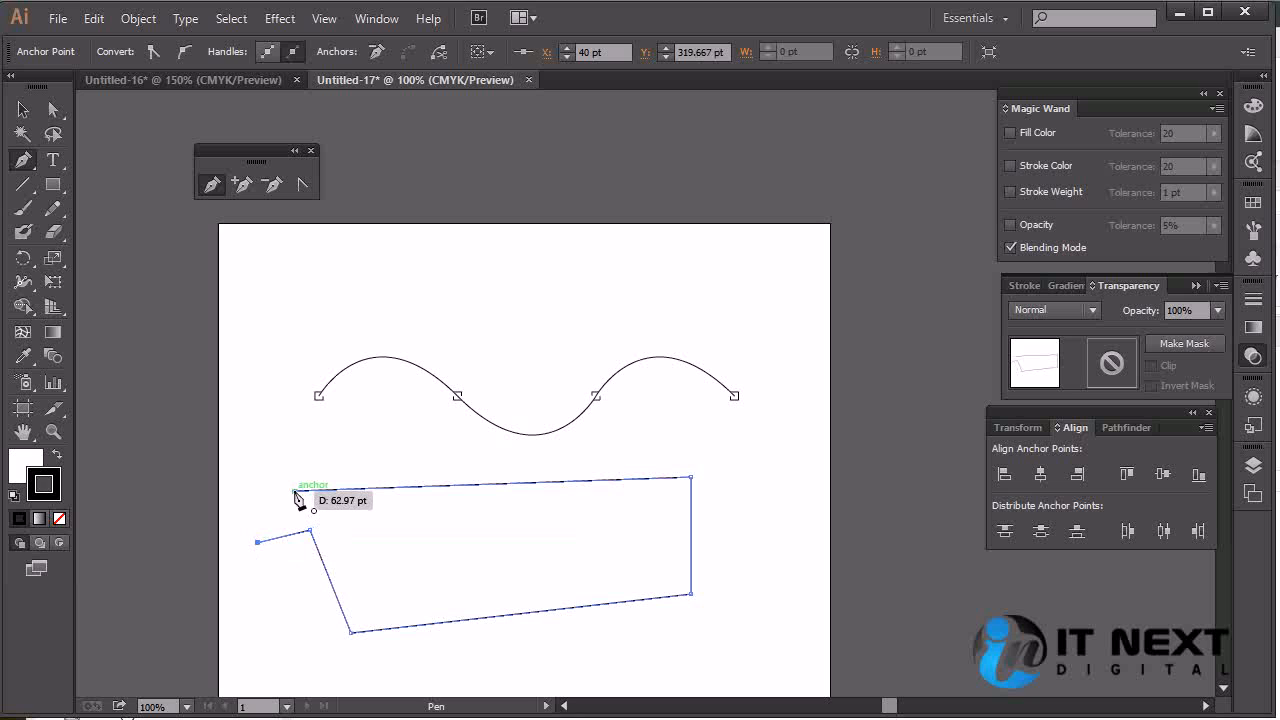
click(294, 491)
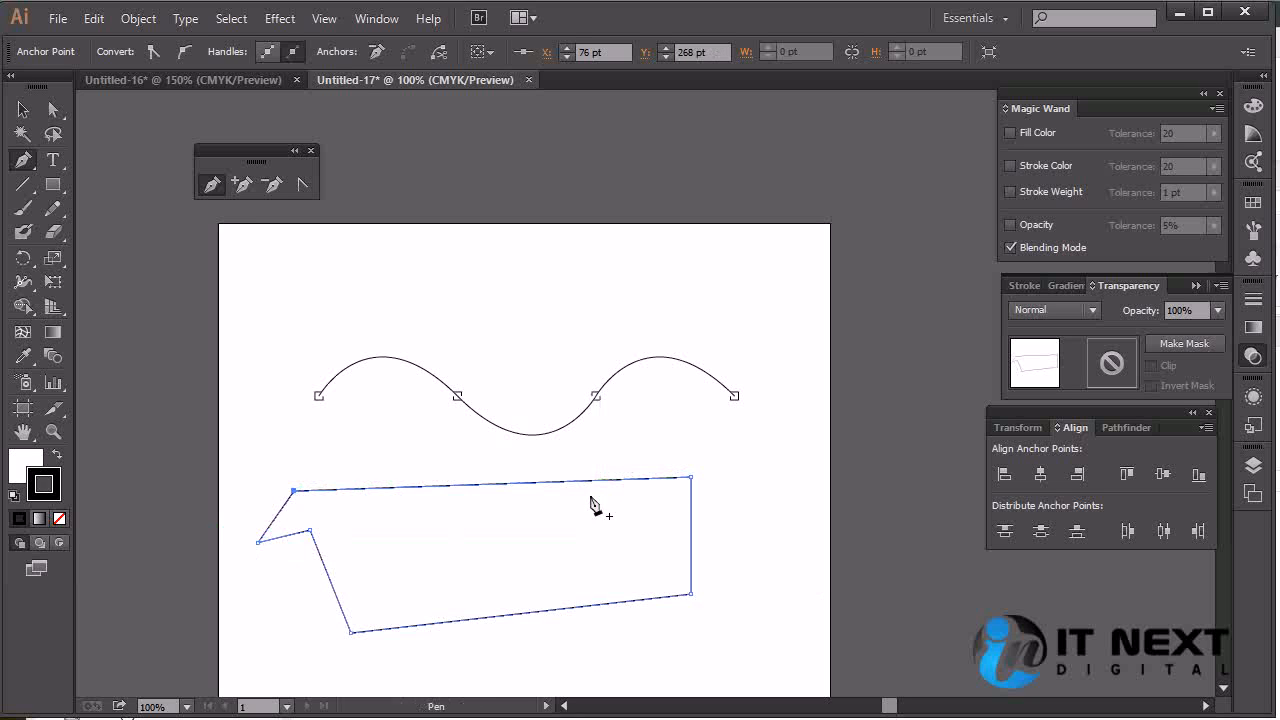
Step: Give the six-cornered shape an orange fill and a green stroke, and reselect the shape after checking it unselected
click(22, 458)
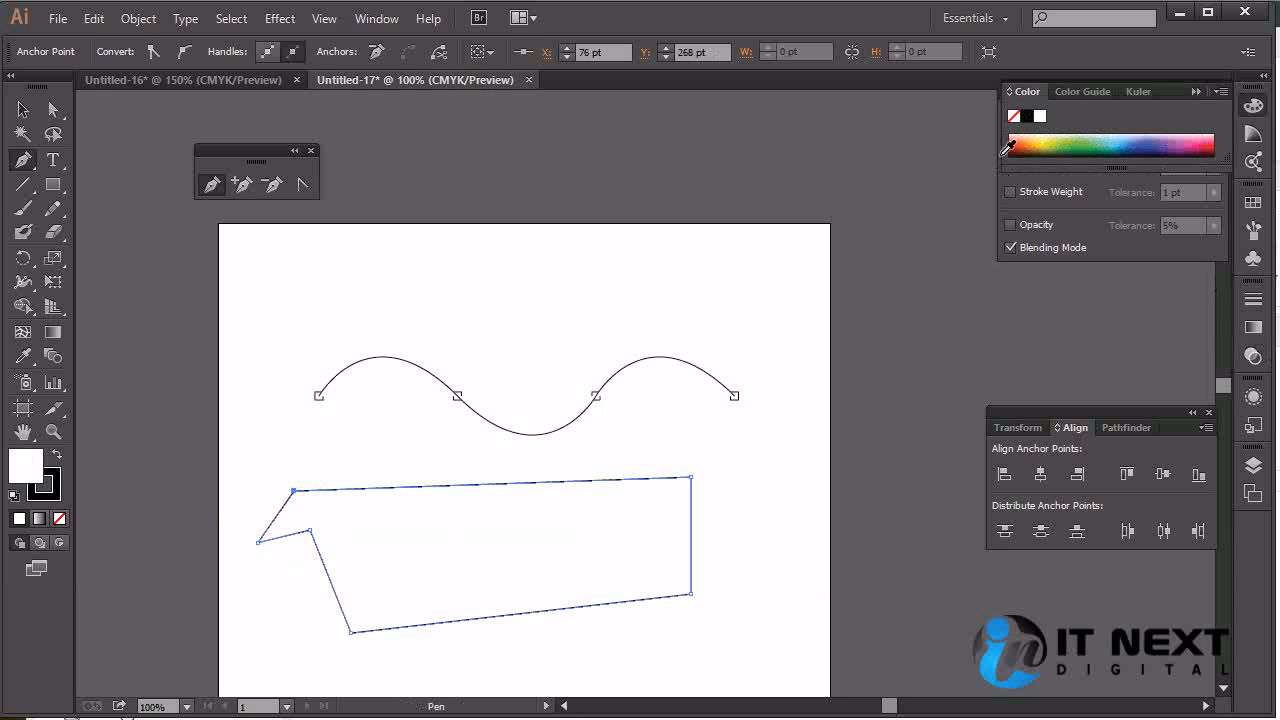
click(1028, 145)
click(48, 488)
drag(1062, 149, 1097, 134)
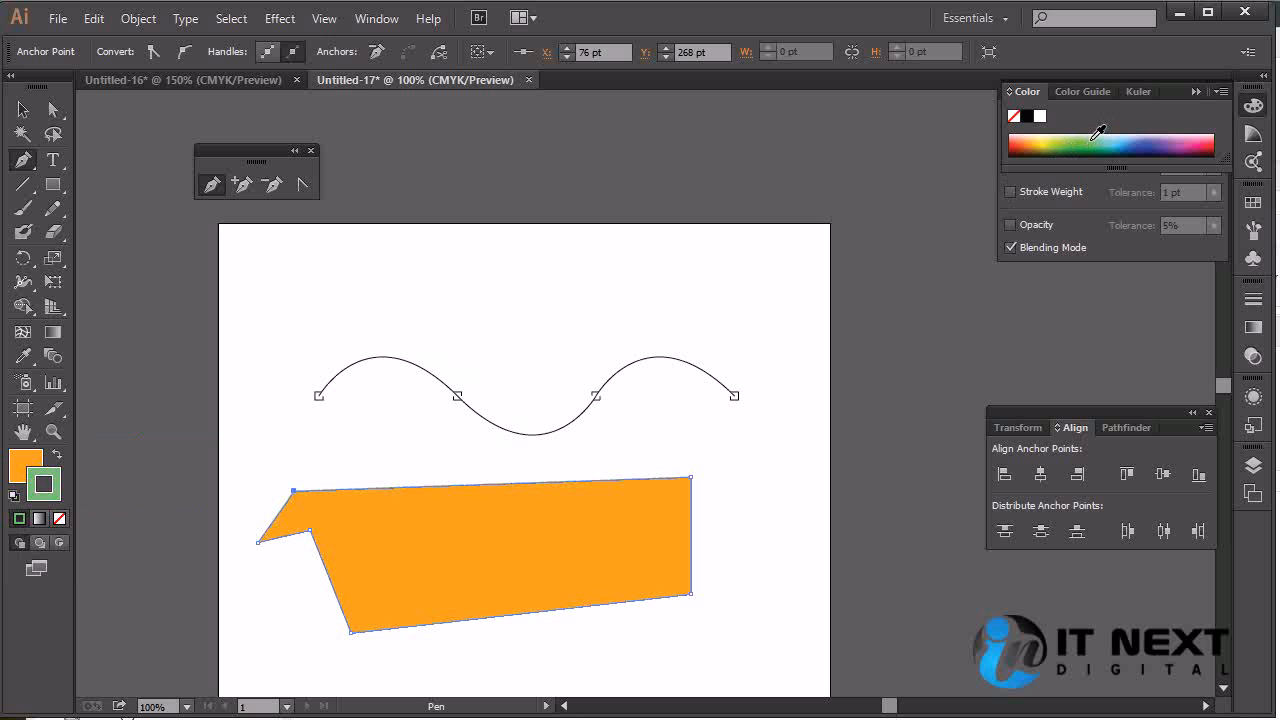
click(22, 111)
click(732, 448)
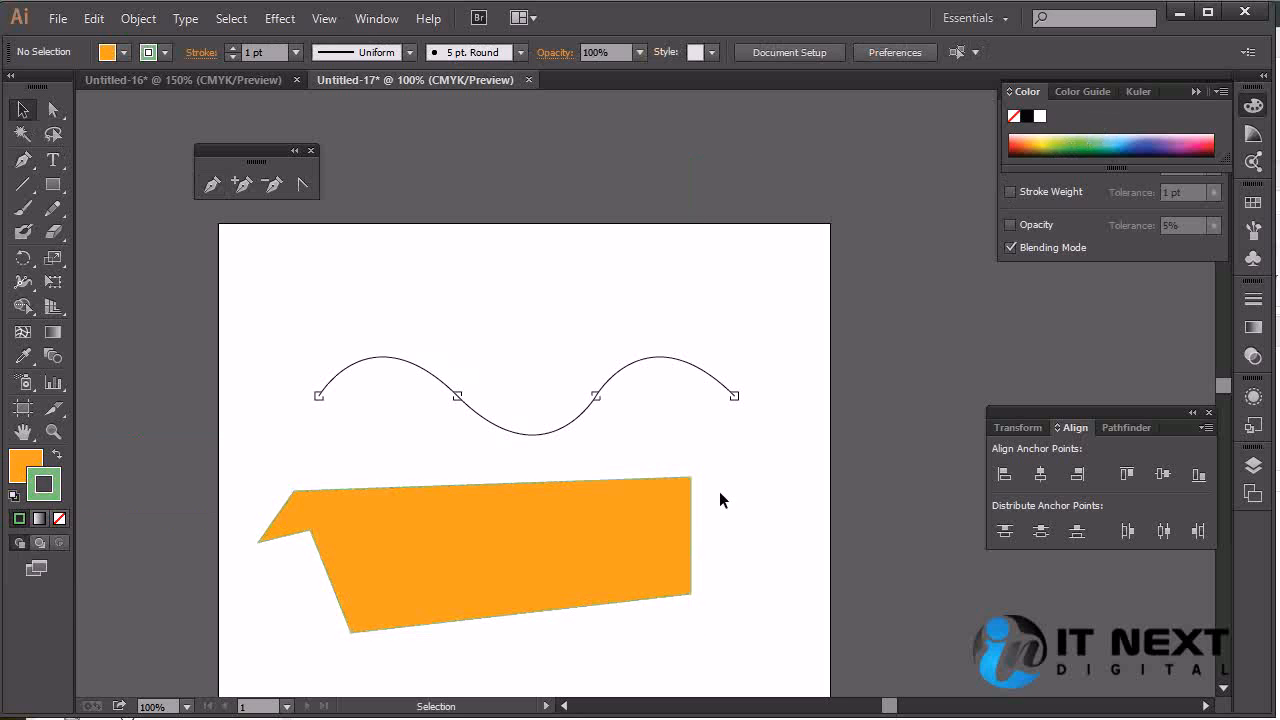
click(612, 525)
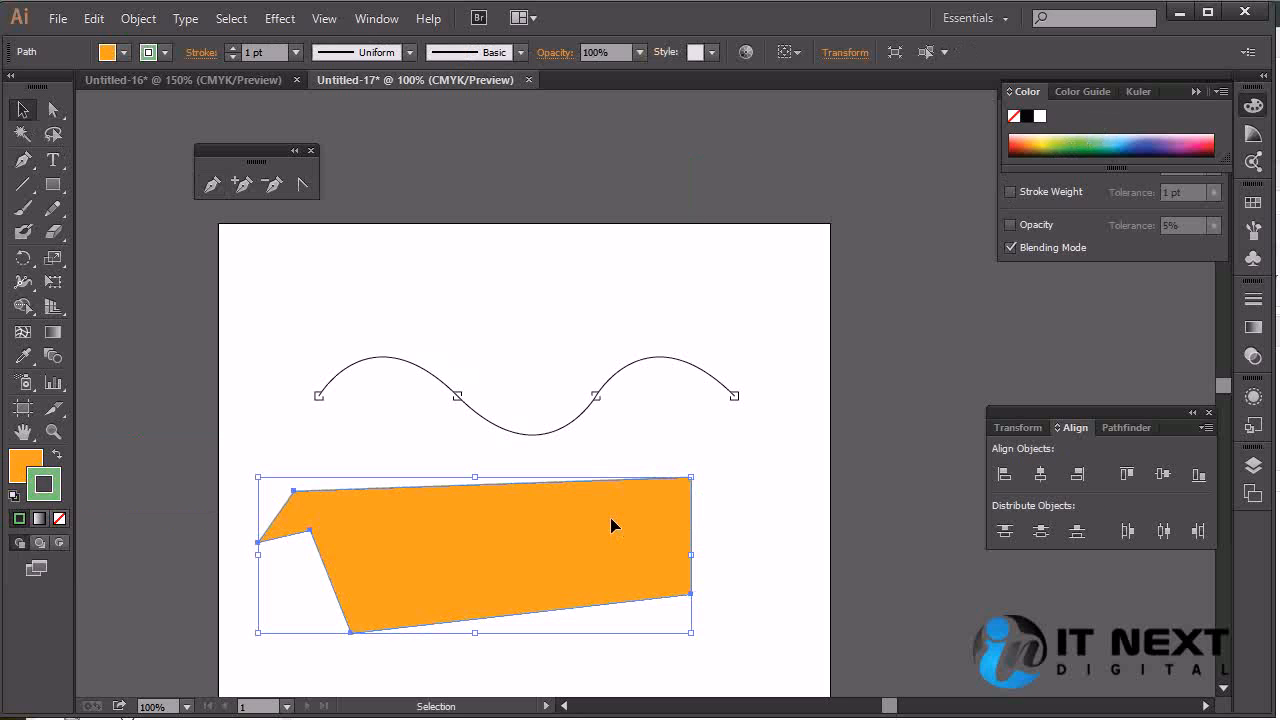
Step: Delete the six-cornered shape and draw in its place a closed Pen tool shape with curved lower segments and mostly straight upper segments
key(Delete)
click(23, 163)
drag(281, 528, 288, 582)
mouse_move(322, 601)
mouse_down()
mouse_move(350, 615)
mouse_move(425, 602)
mouse_up()
drag(467, 561, 474, 539)
drag(487, 511, 605, 502)
drag(684, 502, 694, 491)
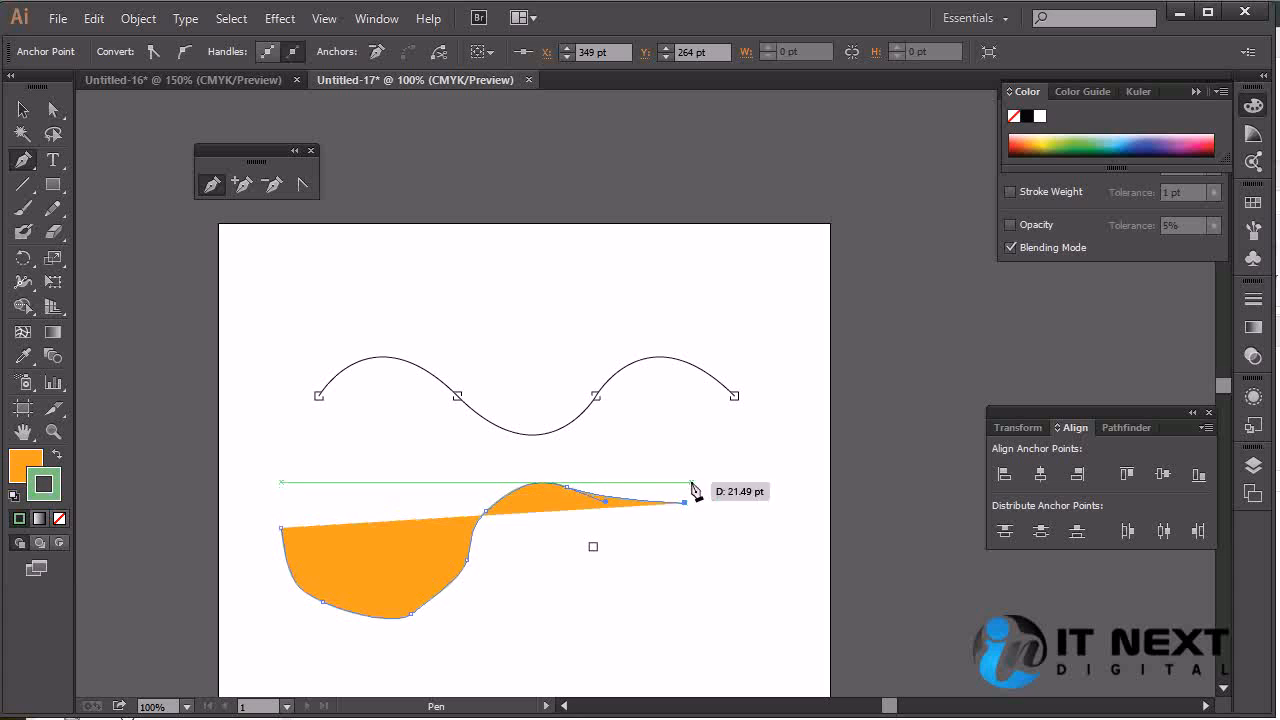
click(670, 439)
drag(416, 435, 258, 465)
click(256, 470)
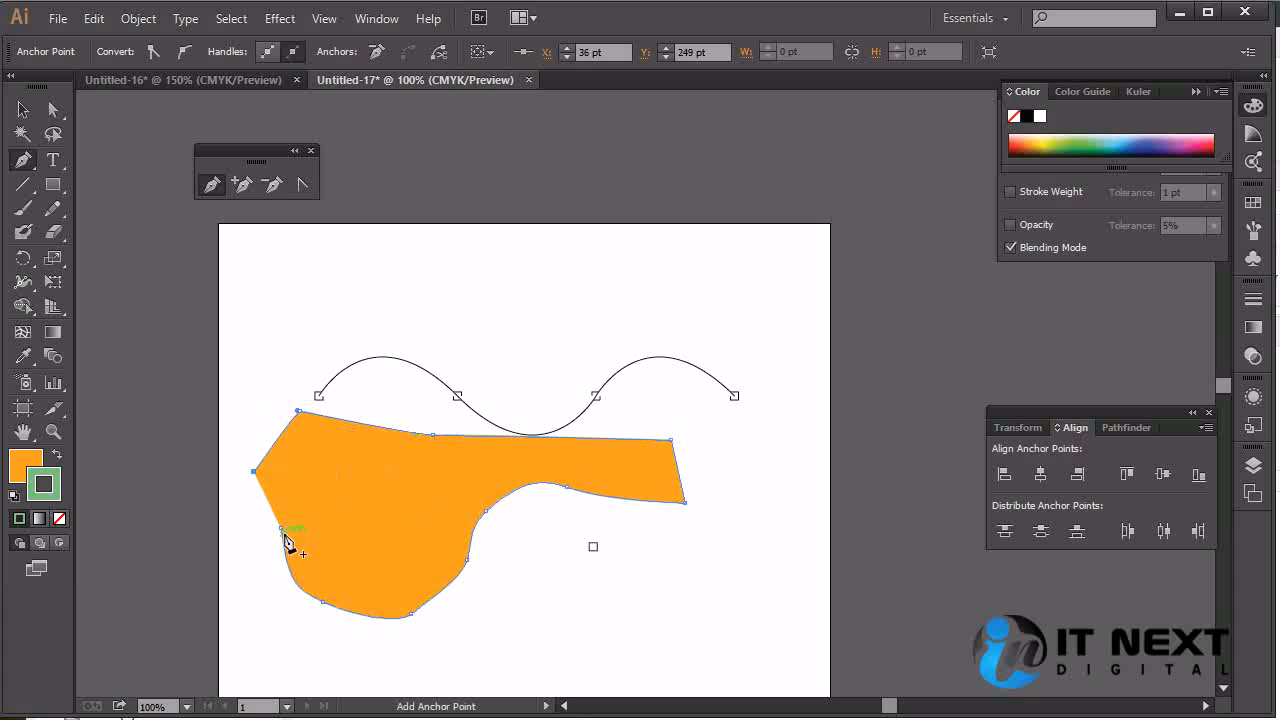
click(281, 528)
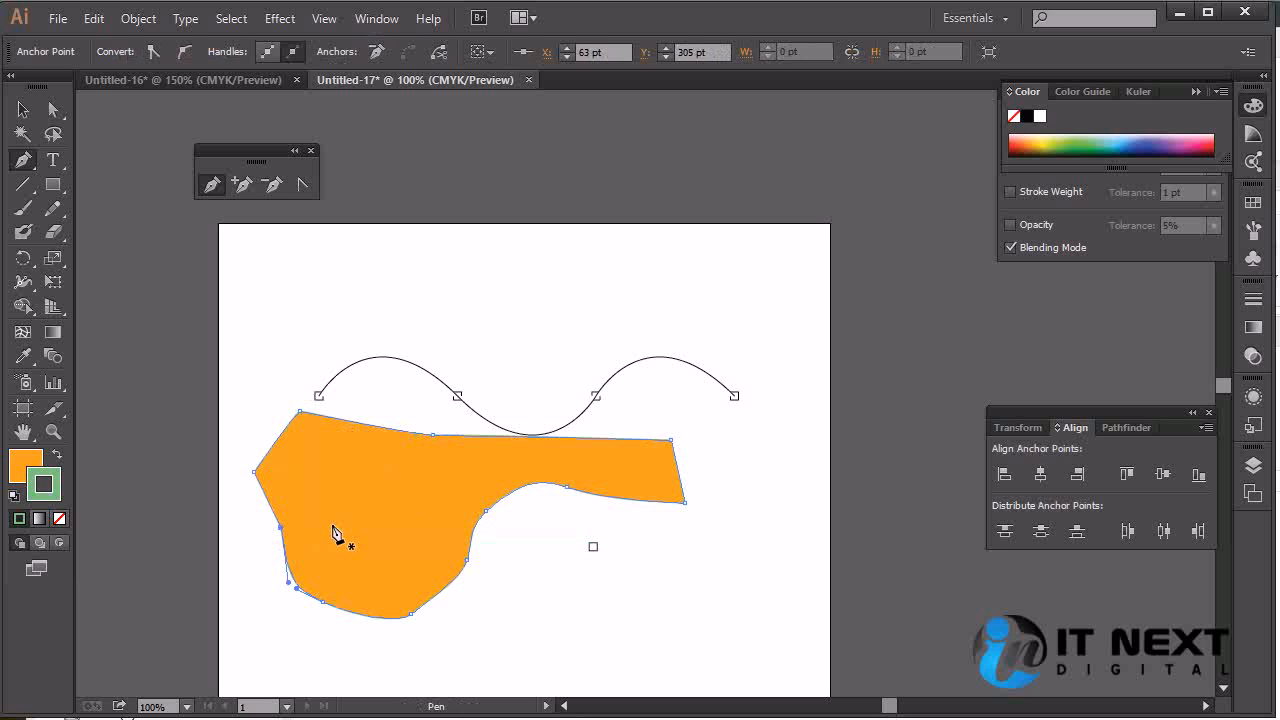
Step: Delete the orange closed shape with the curved lower edge completely
key(Delete)
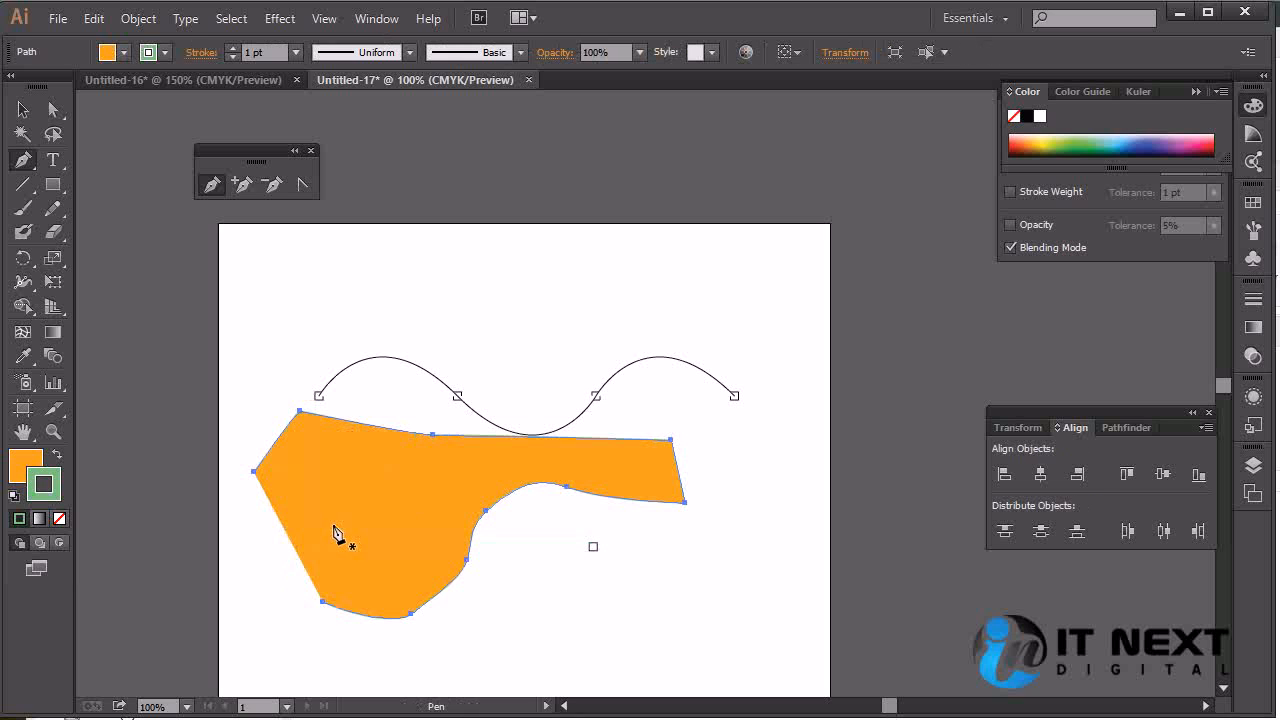
click(23, 110)
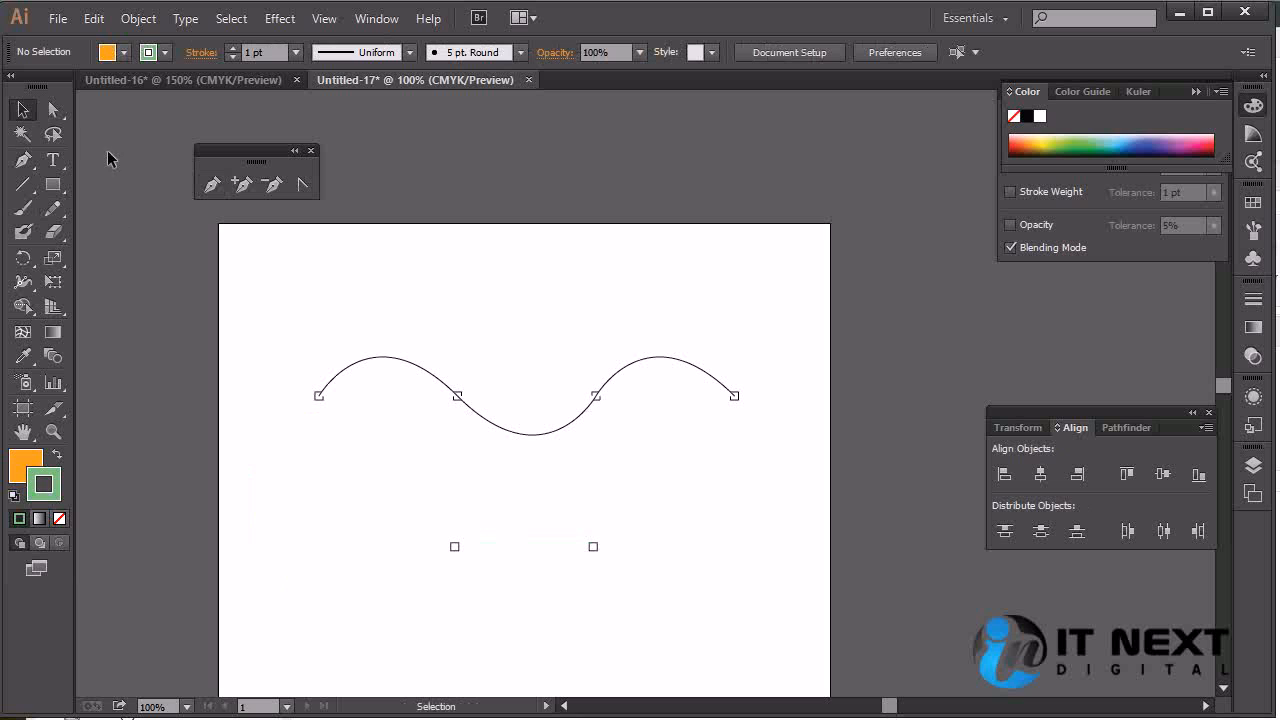
Step: Draw a Pen tool path combining straight horizontal and vertical segments, a downward curve, and straight segments returning above the starting point
click(201, 187)
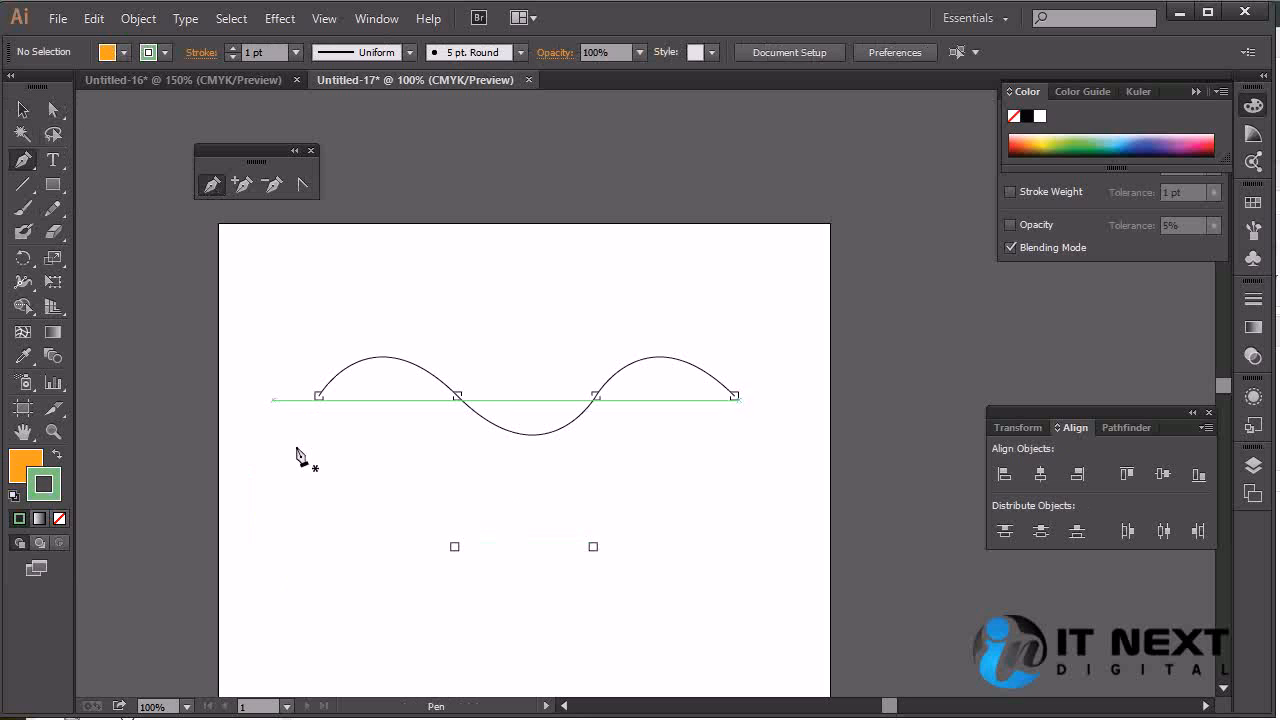
click(244, 497)
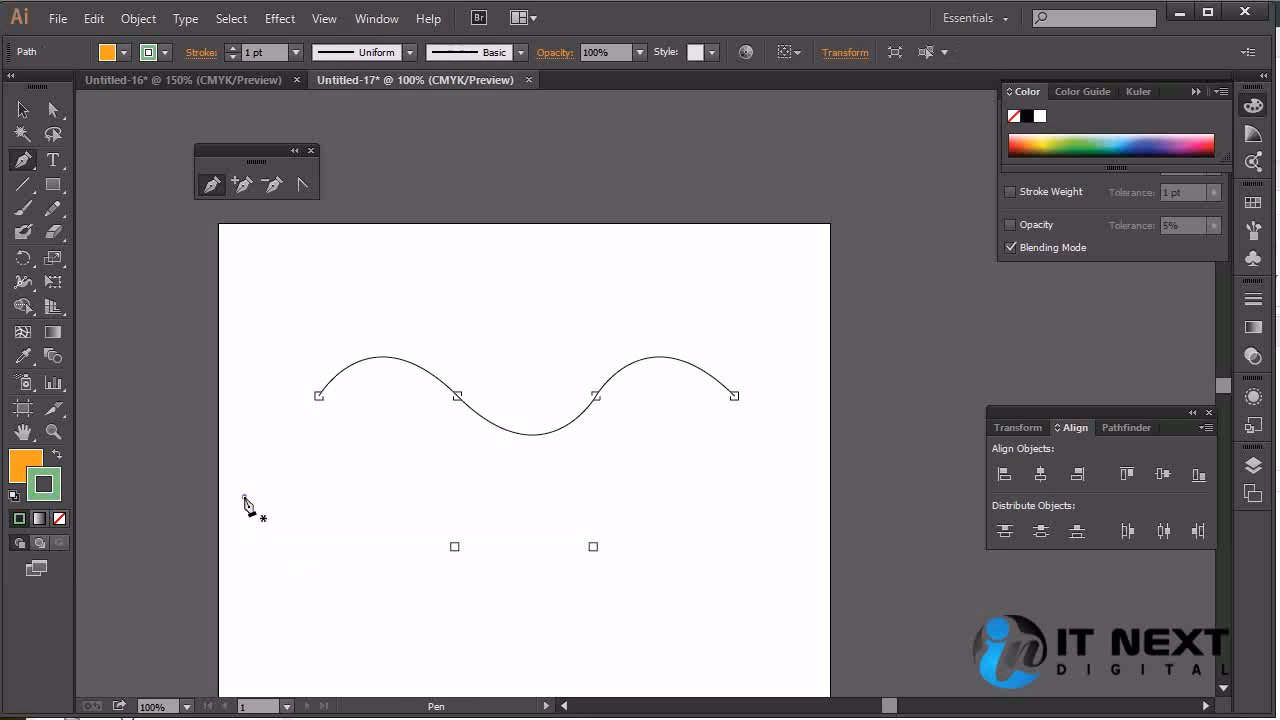
click(547, 497)
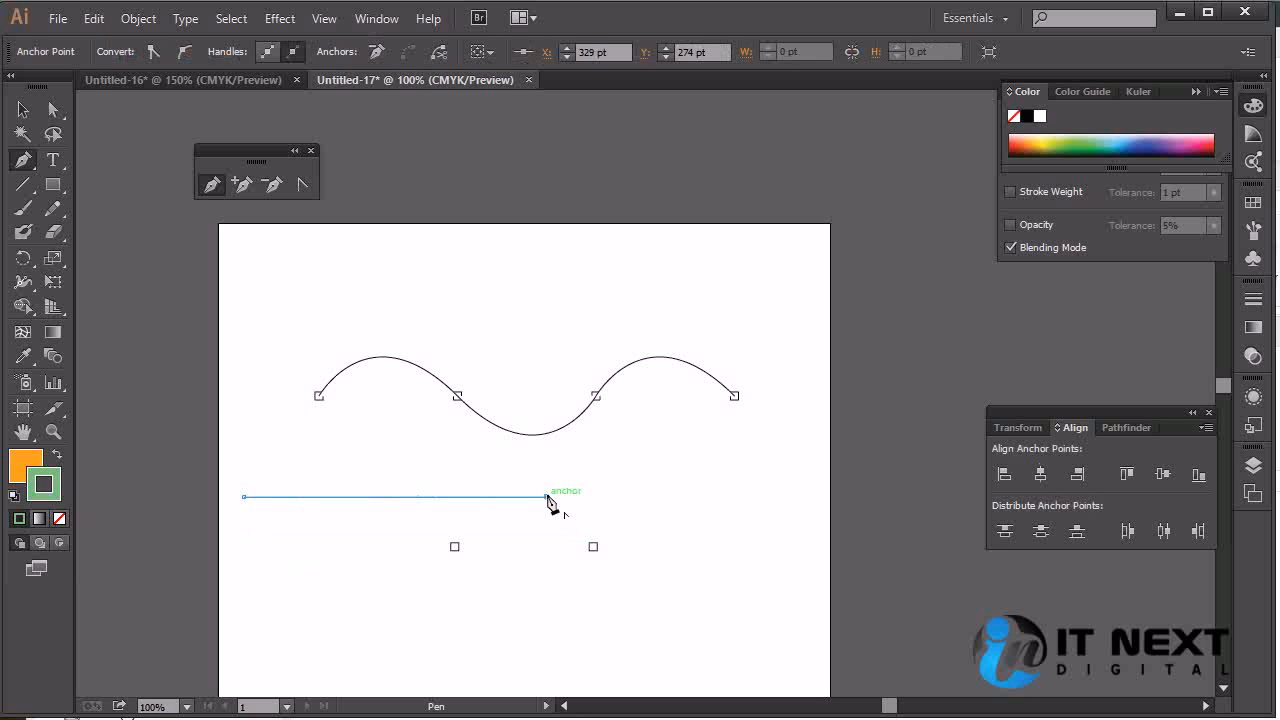
click(547, 643)
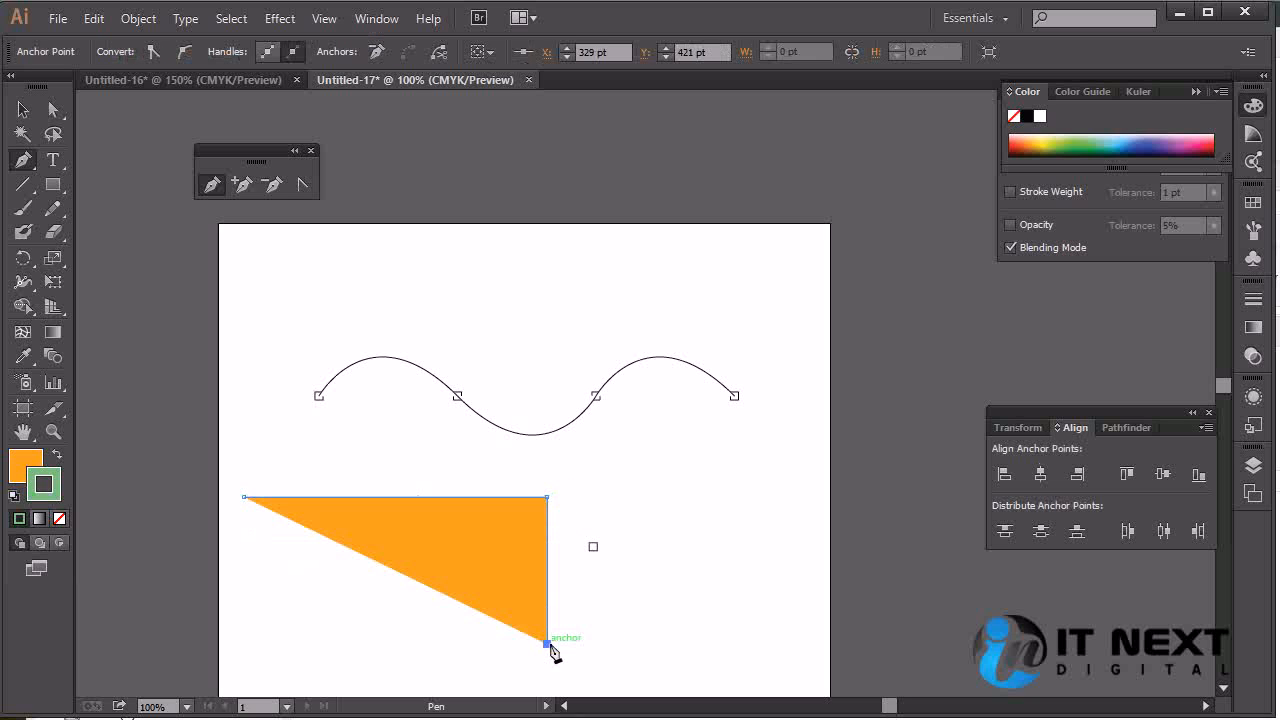
drag(740, 644, 813, 561)
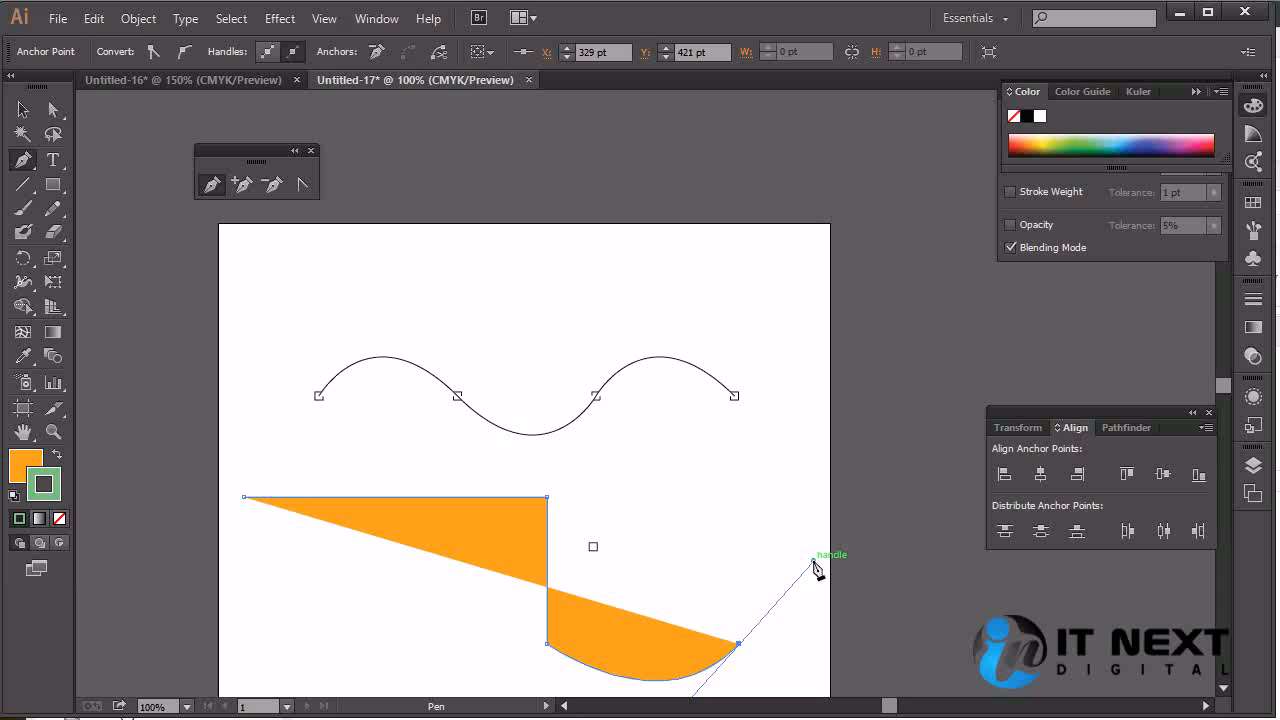
click(739, 644)
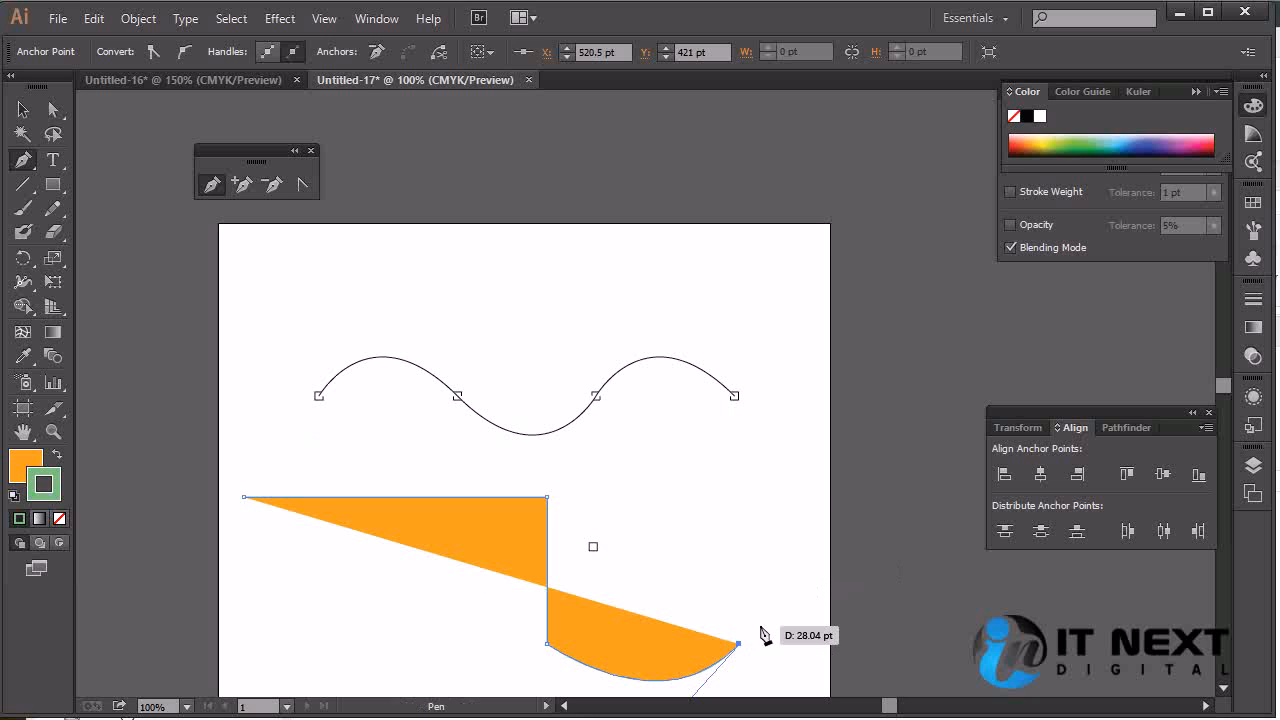
click(648, 453)
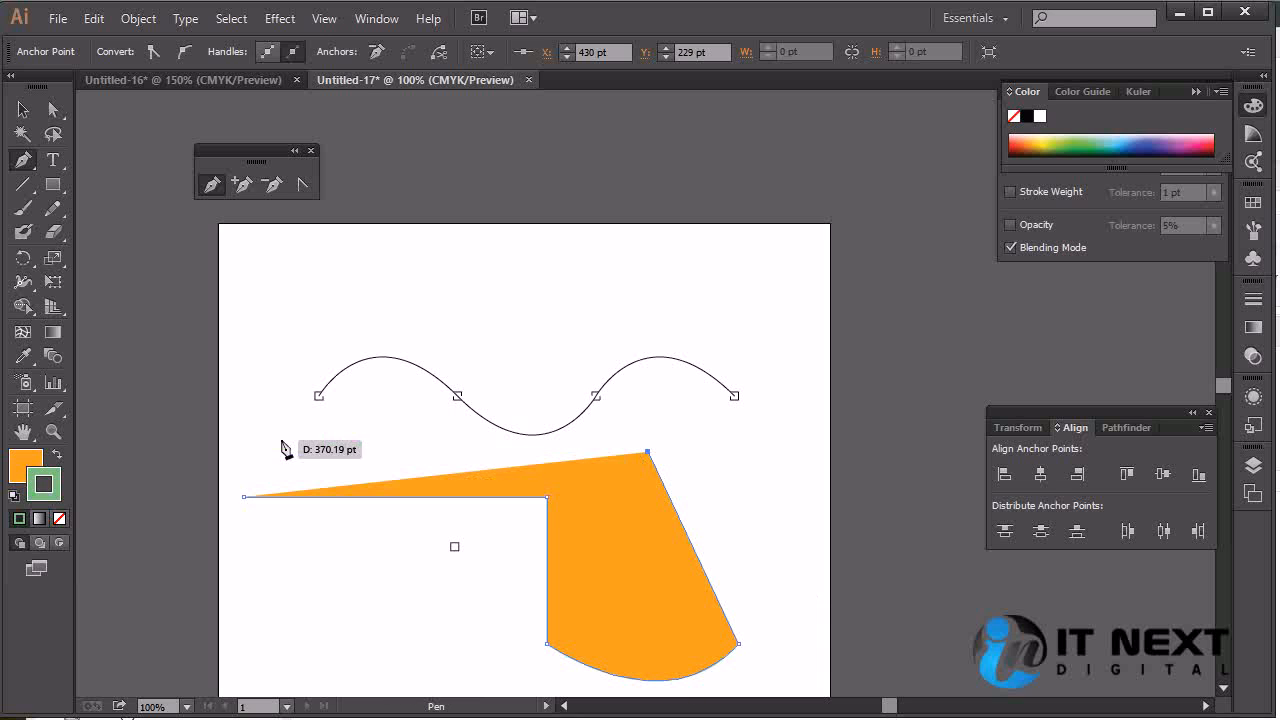
click(259, 440)
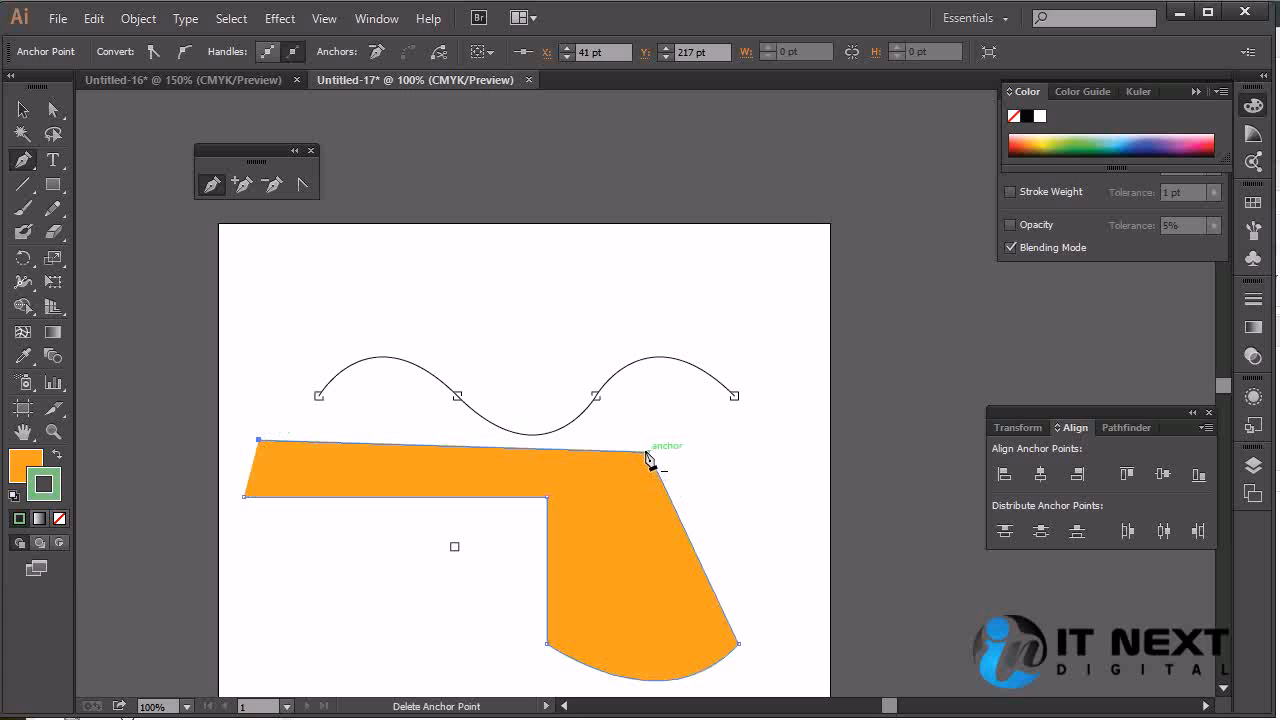
Step: Try converting the shape's upper-right corner to a curve, and undo the conversion together with the whole shape
key(alt)
drag(648, 453, 509, 403)
key(ctrl+z)
key(ctrl+z)
key(ctrl+z)
key(ctrl+z)
key(ctrl+z)
ctrl+click(598, 506)
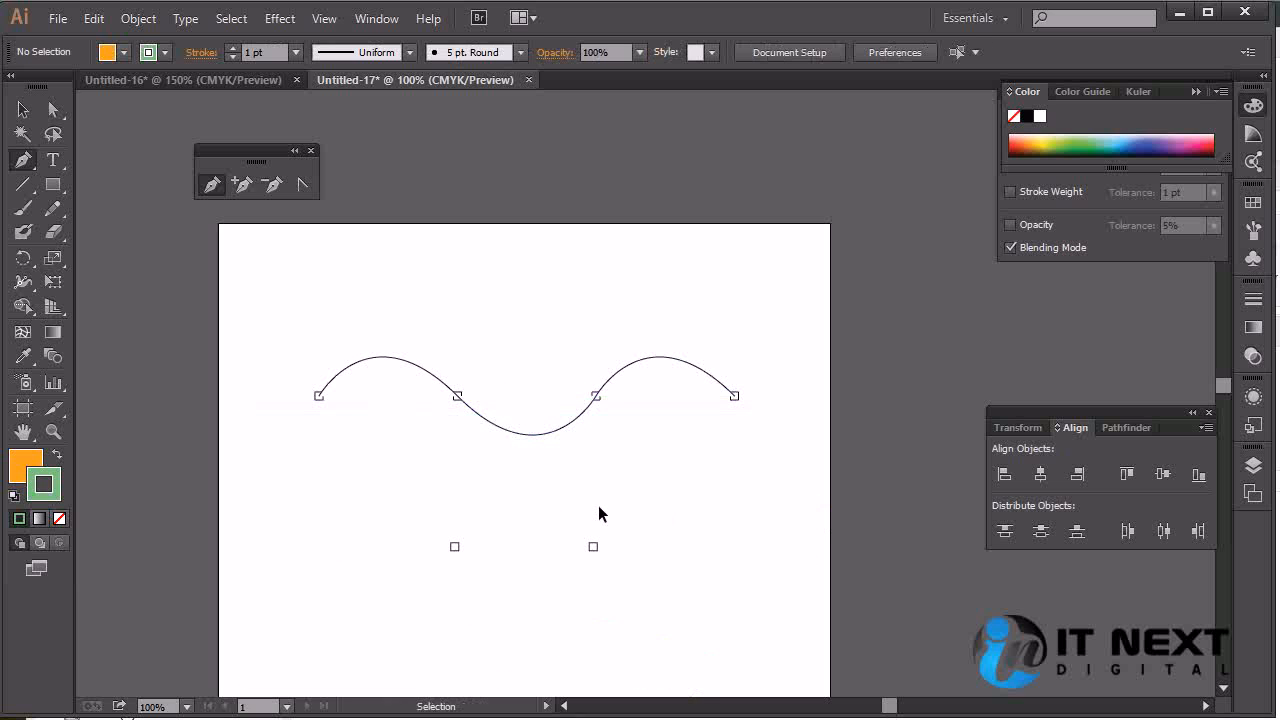
Step: Draw a straight horizontal Pen path with four anchor points below the lower guide squares, its first segment about 174 pt long
click(263, 604)
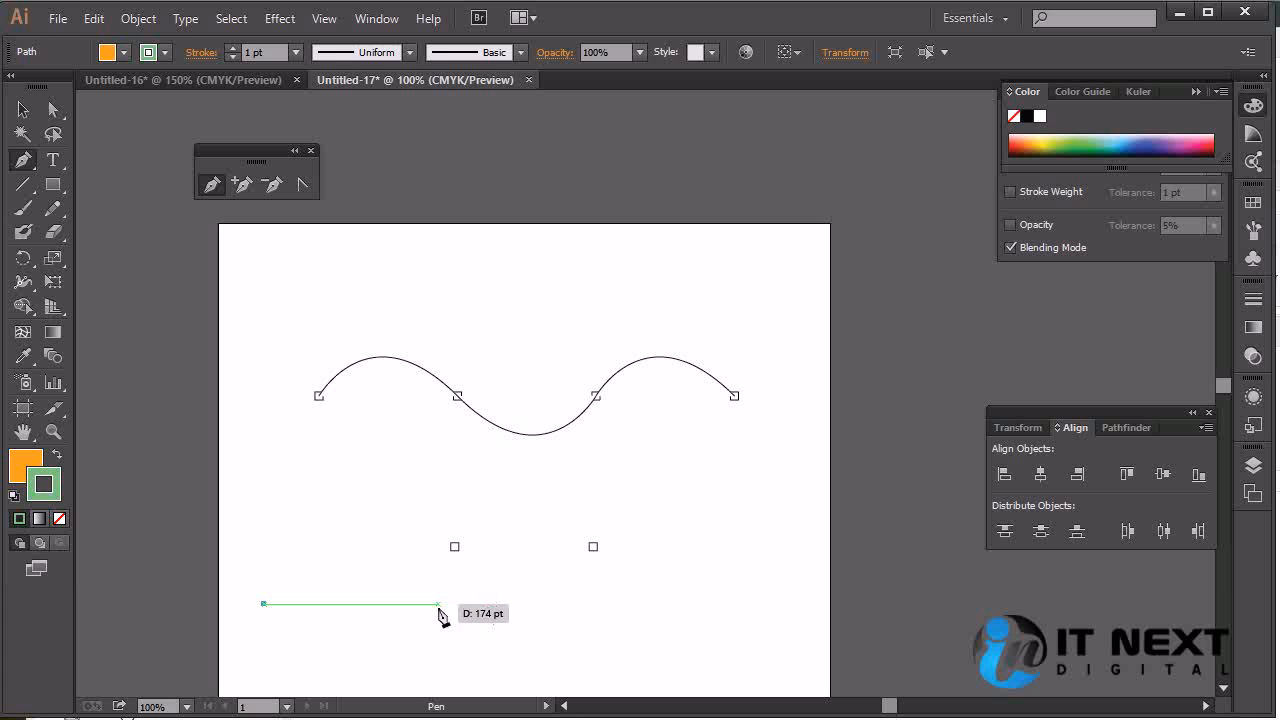
click(438, 603)
click(632, 603)
click(772, 603)
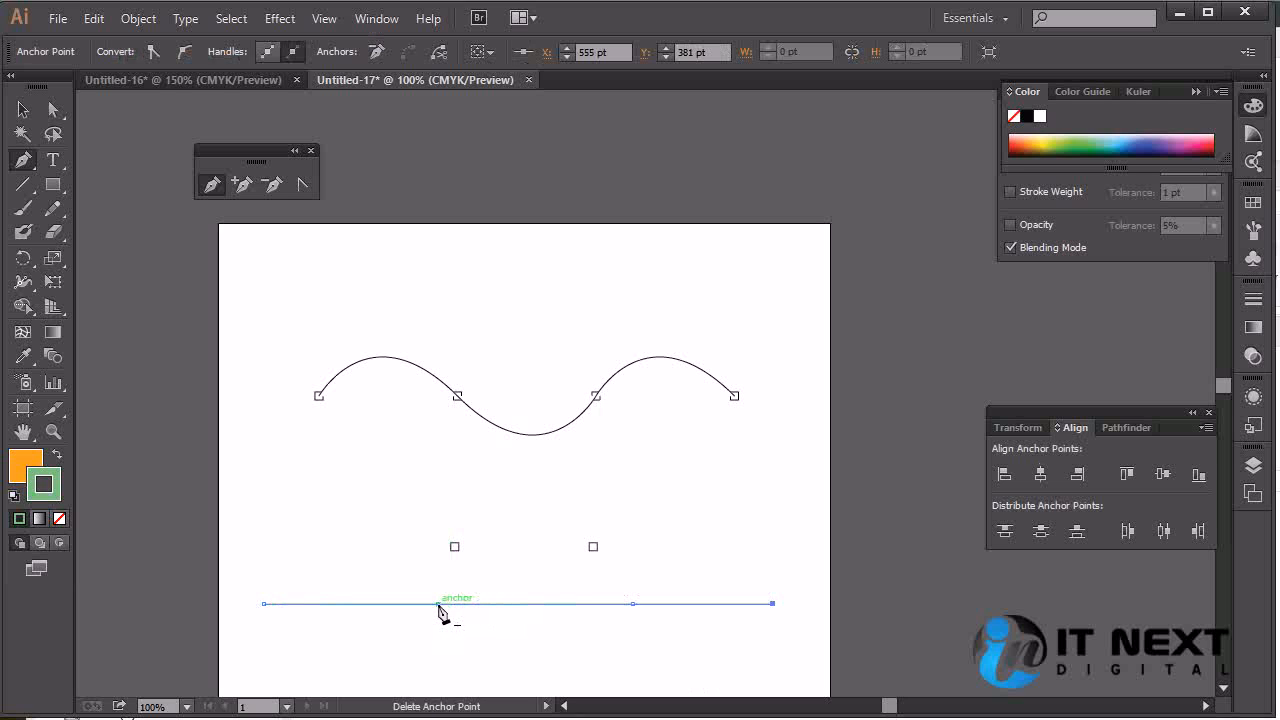
Step: Try out the convert, delete and add anchor point tools, return to the Pen tool, and close the floating pen tools palette
key(alt)
key(alt)
click(304, 187)
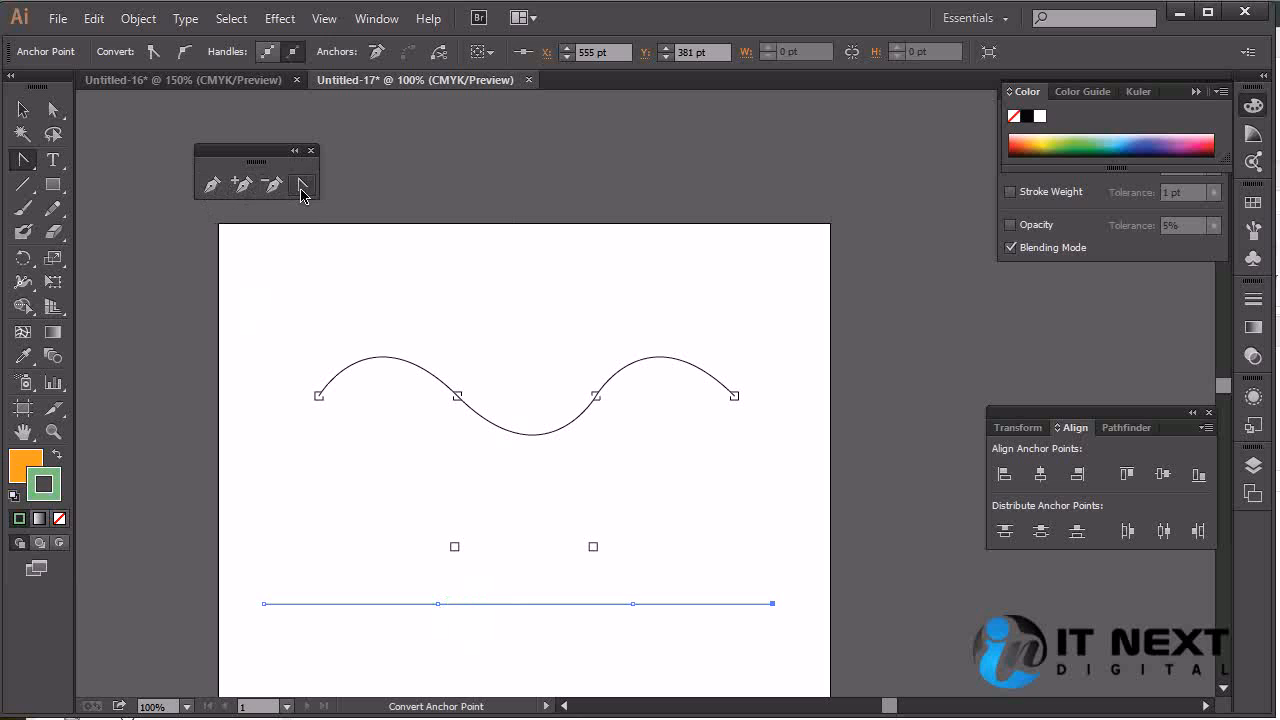
click(270, 186)
click(249, 190)
click(270, 186)
click(211, 186)
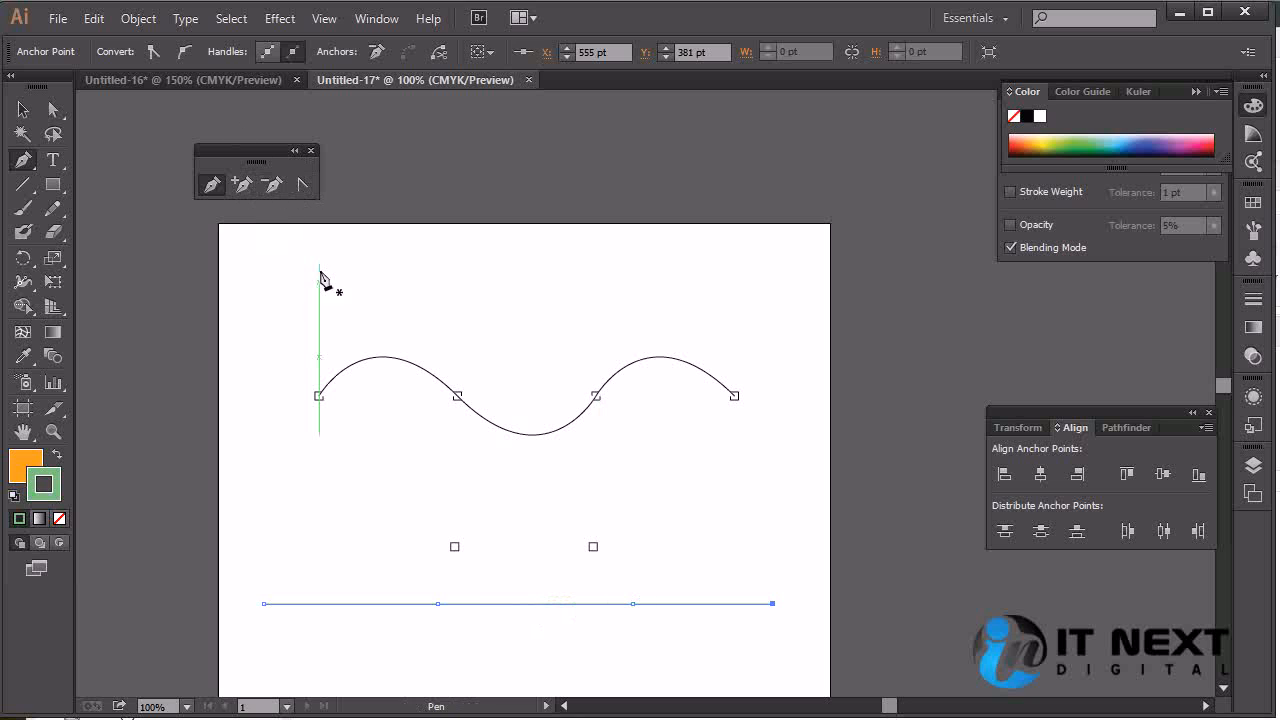
key(alt)
key(alt)
key(alt)
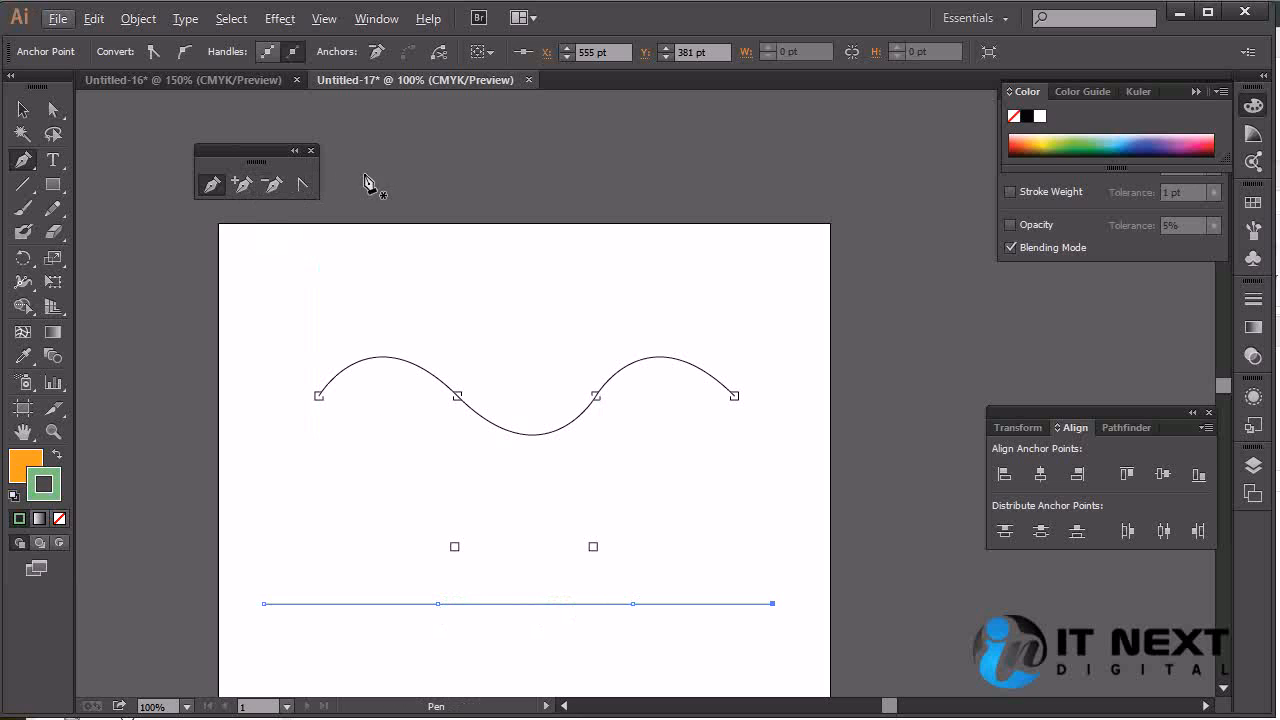
click(311, 153)
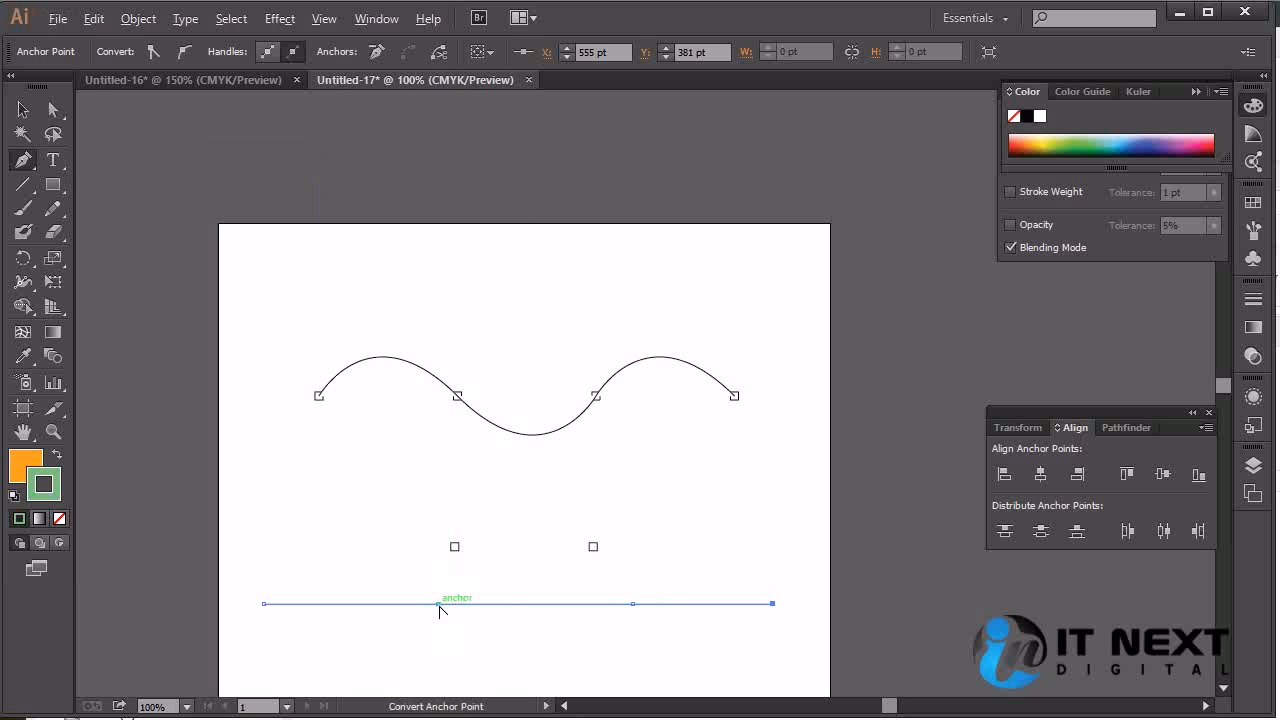
Step: Convert the straight path's two middle anchors to smooth points so it forms a wave, and remove its fill
drag(438, 604, 505, 676)
drag(633, 604, 700, 557)
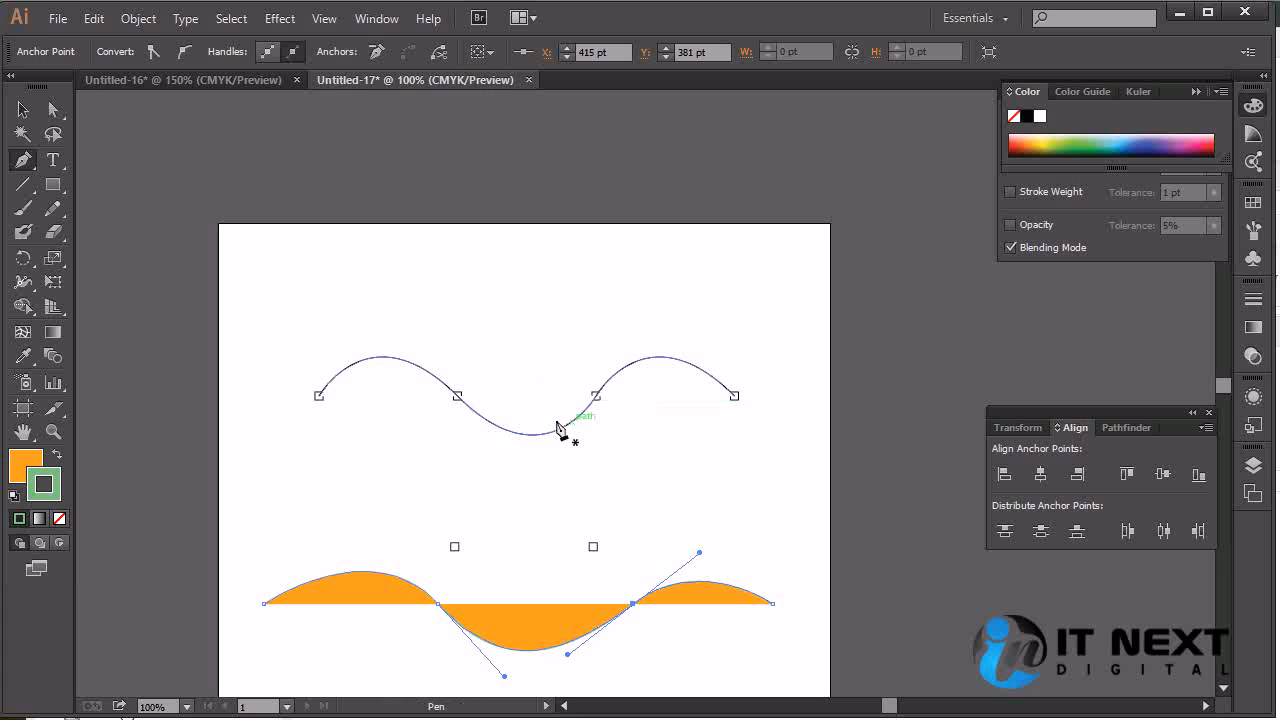
click(60, 519)
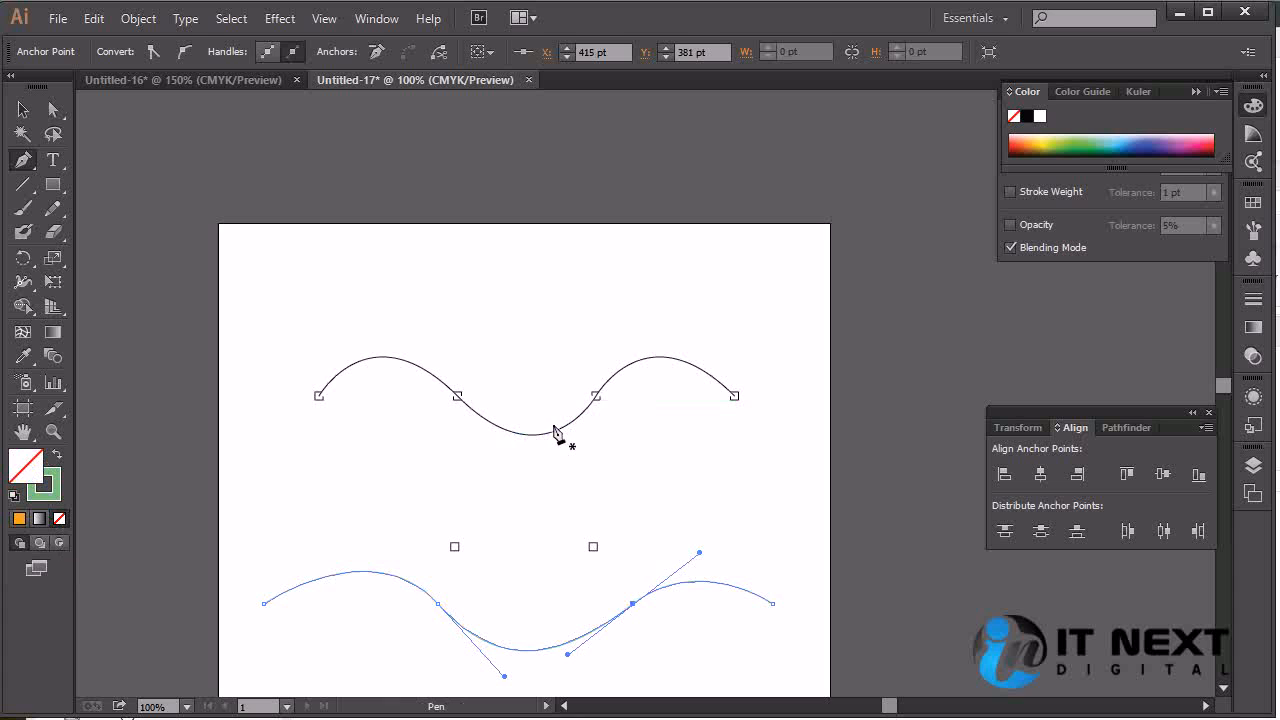
Step: Draw a closed, unfilled curved outline with many smooth anchor points around the upper wave
mouse_move(371, 467)
mouse_down()
mouse_move(533, 497)
mouse_move(632, 490)
mouse_move(749, 437)
mouse_move(776, 388)
mouse_move(720, 301)
mouse_move(420, 262)
mouse_move(351, 273)
mouse_move(266, 342)
mouse_move(261, 446)
mouse_move(330, 466)
mouse_up()
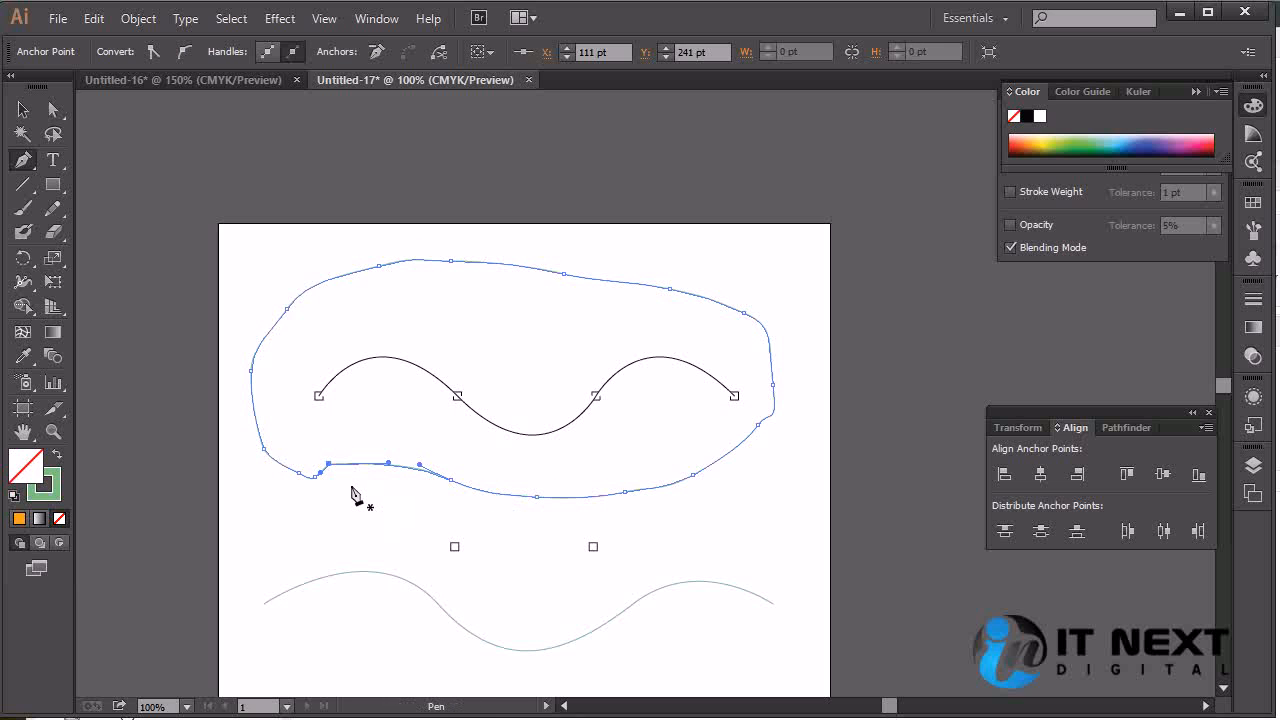
Step: Delete three surplus anchor points from the outline's lower-left bend, and smooth the remaining anchor there into a rounded curve
key(ctrl+plus)
drag(412, 486, 666, 486)
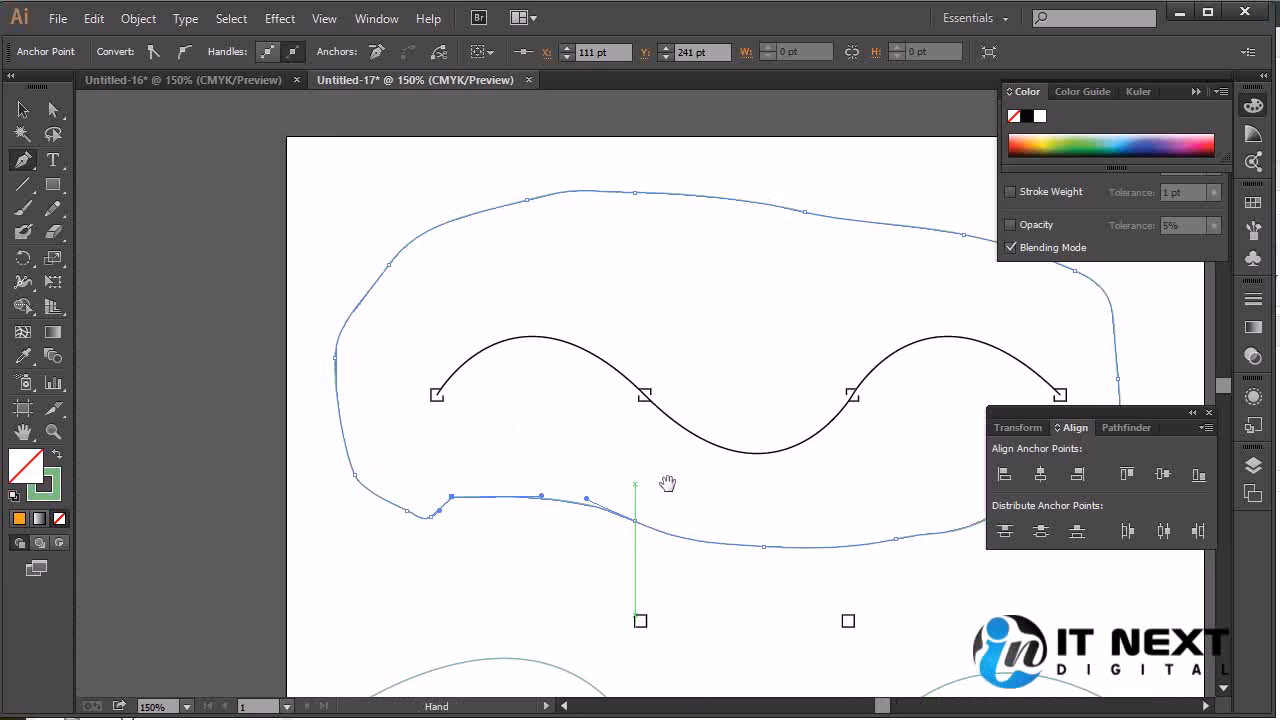
click(451, 496)
click(431, 519)
click(355, 475)
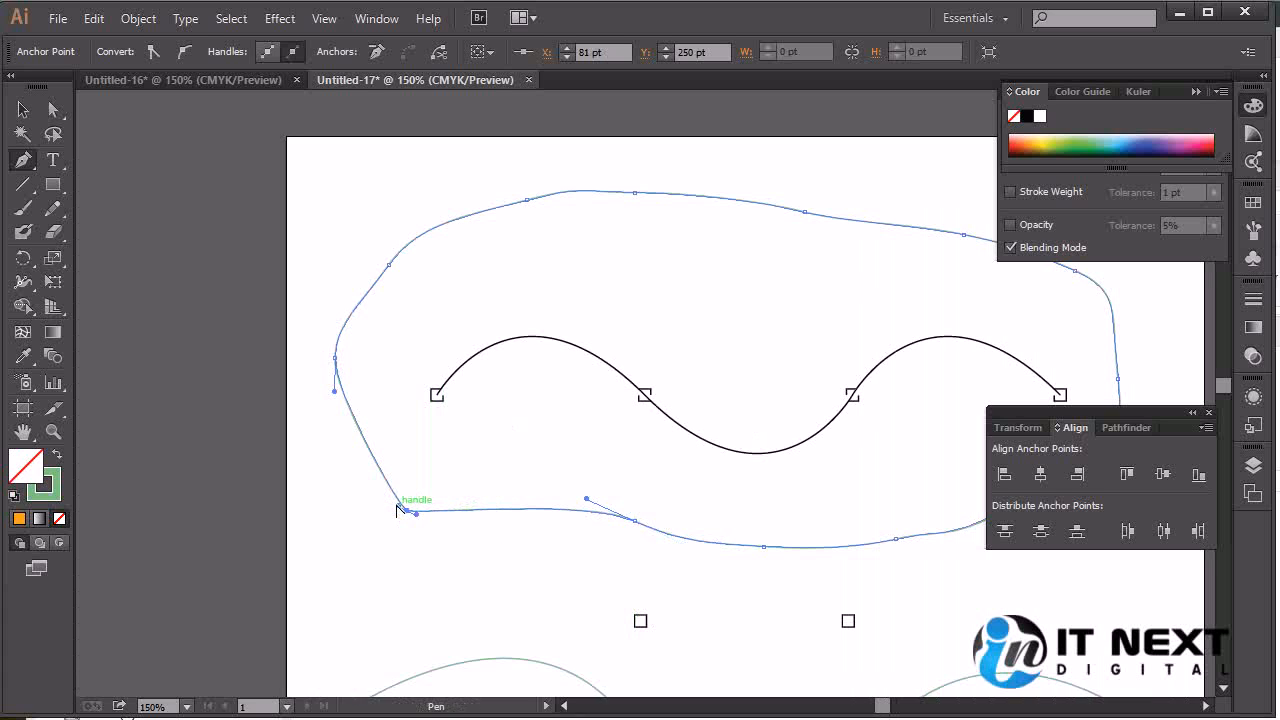
drag(405, 510, 343, 462)
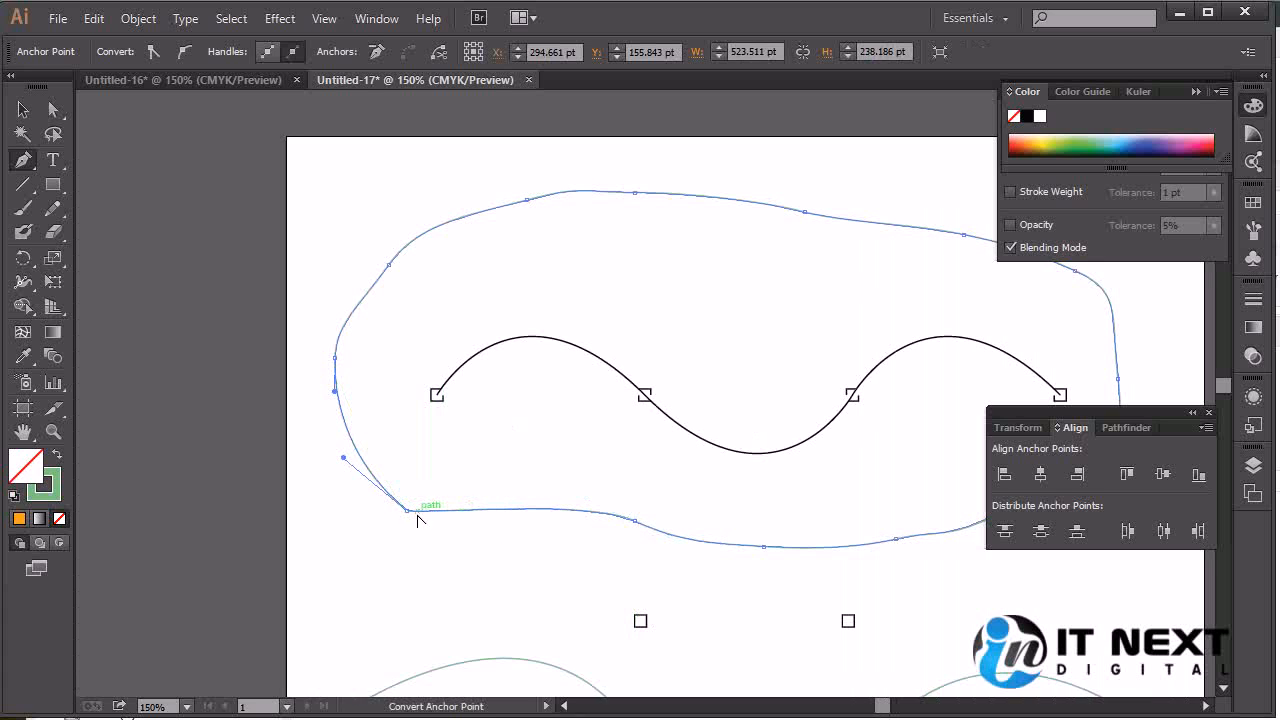
drag(408, 514, 494, 550)
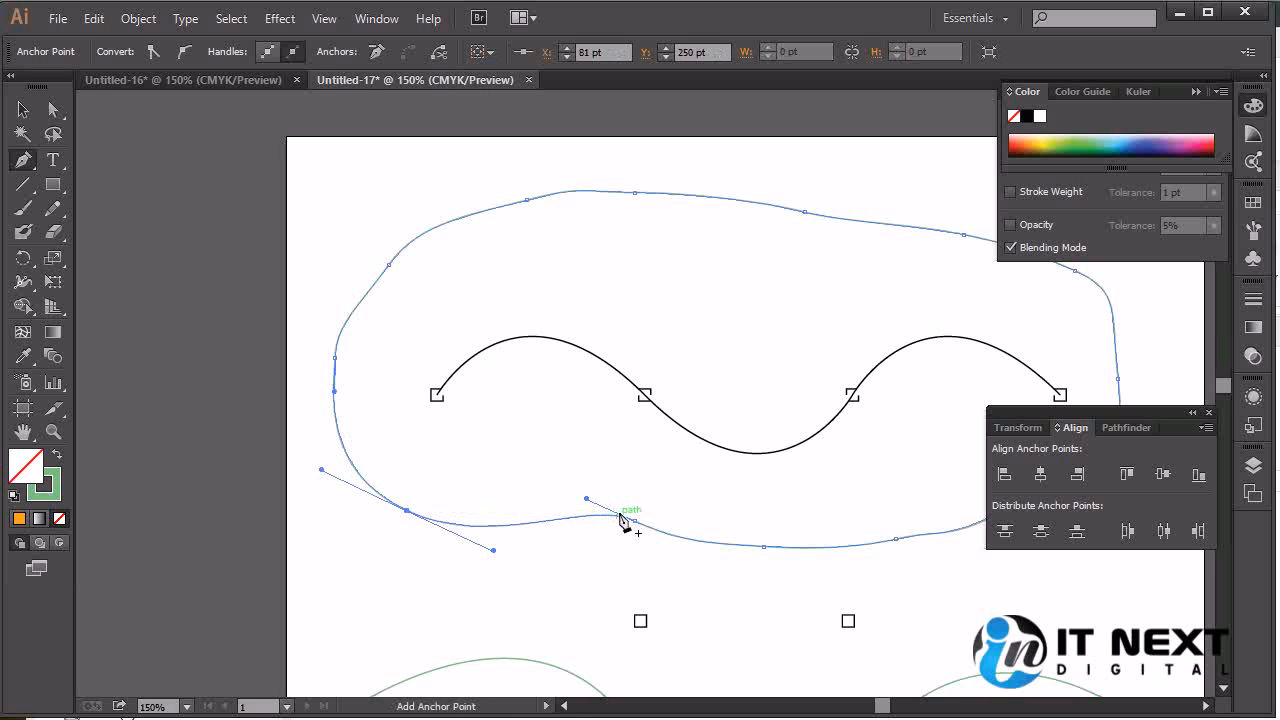
Step: Reshape the outline's upper-left bend with Direct Selection, moving its anchor to about X 154 pt, Y 37 pt with level handles
click(55, 112)
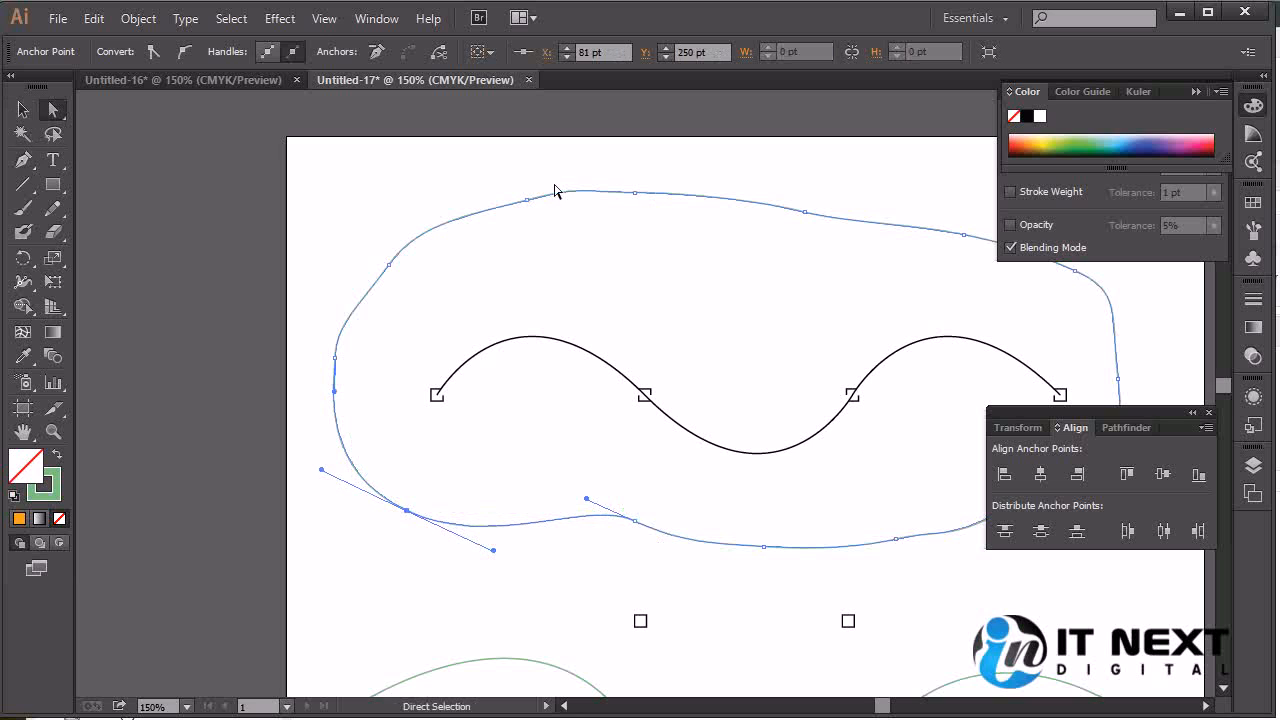
drag(543, 232, 557, 246)
mouse_move(527, 200)
mouse_down()
mouse_move(517, 190)
mouse_move(748, 177)
mouse_move(517, 183)
mouse_move(548, 196)
mouse_up()
click(22, 163)
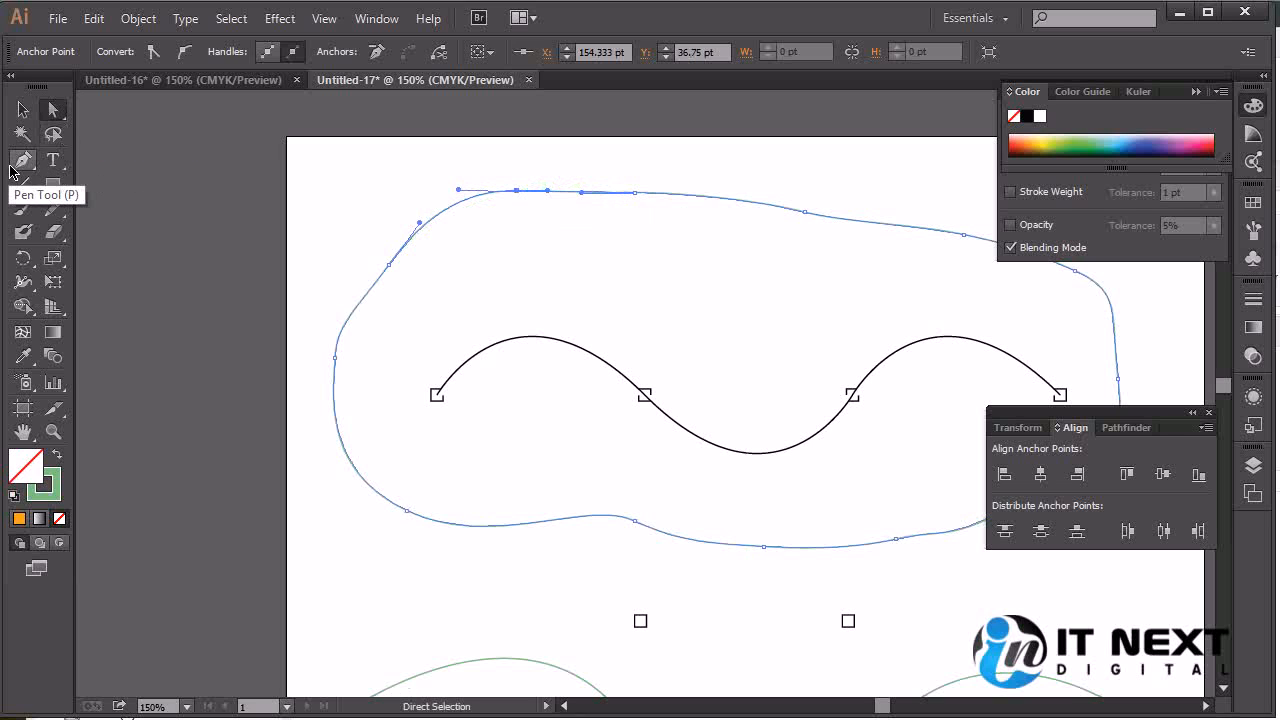
click(53, 114)
click(27, 165)
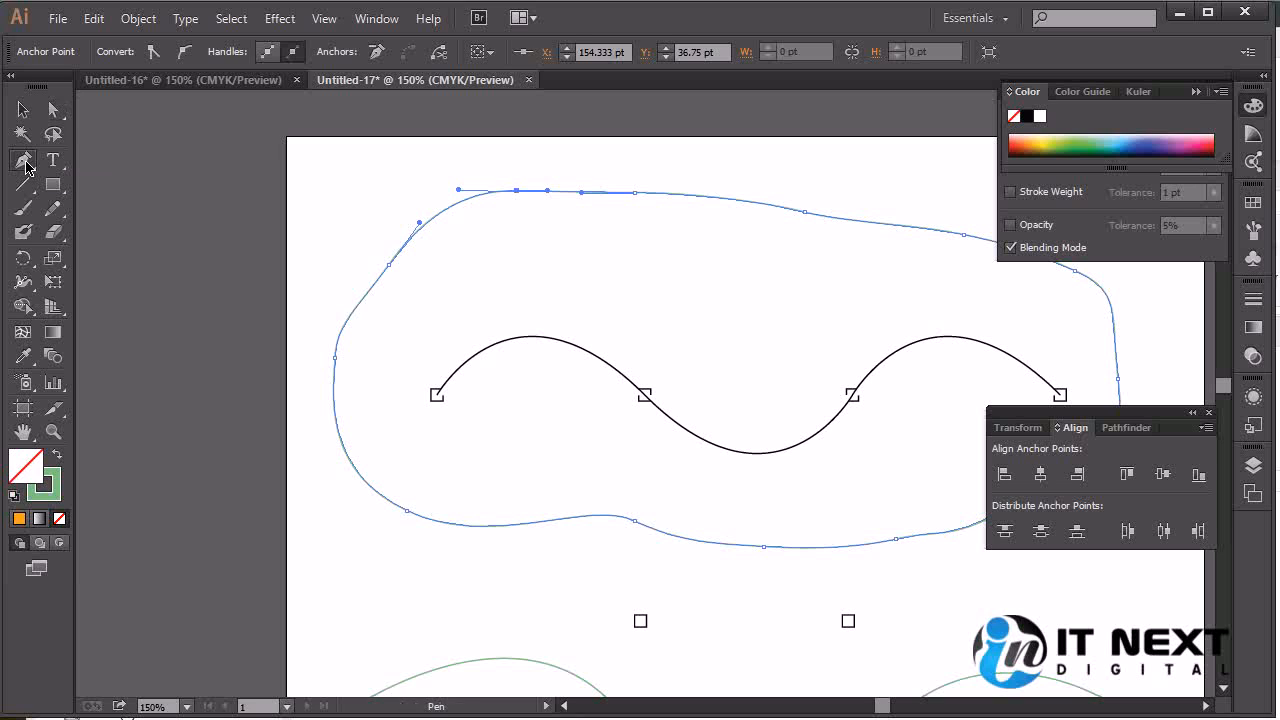
click(53, 110)
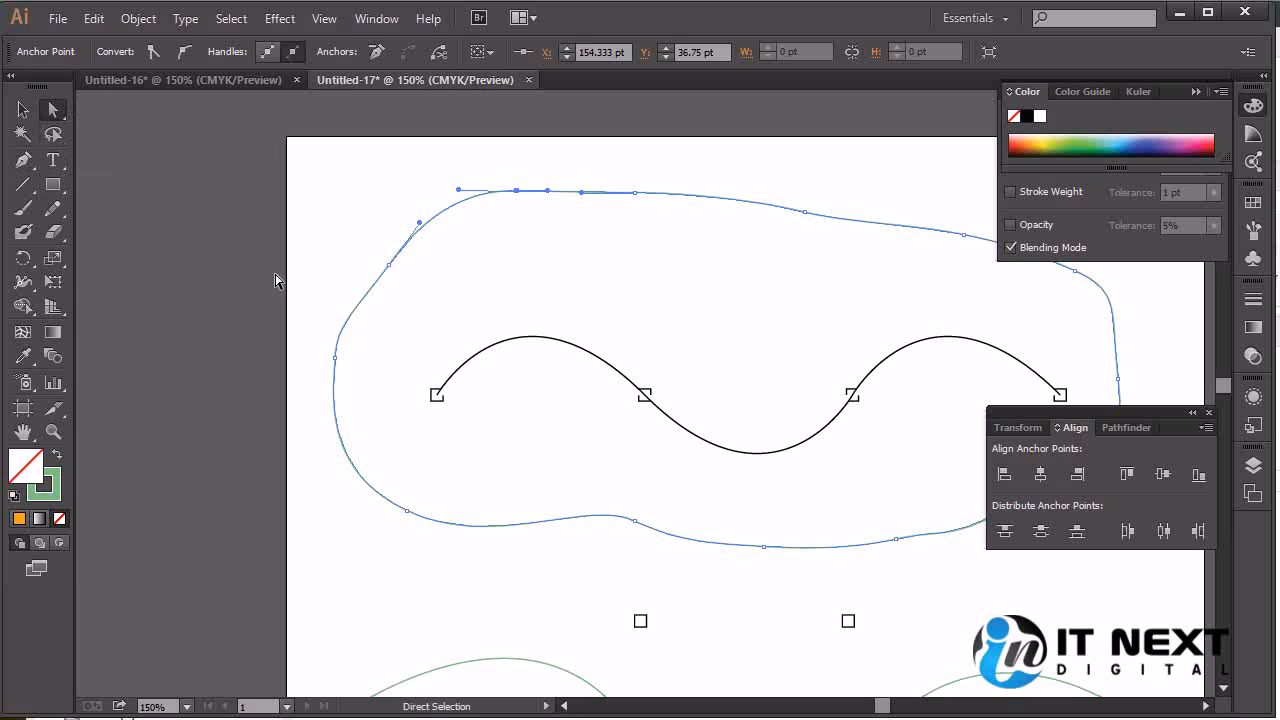